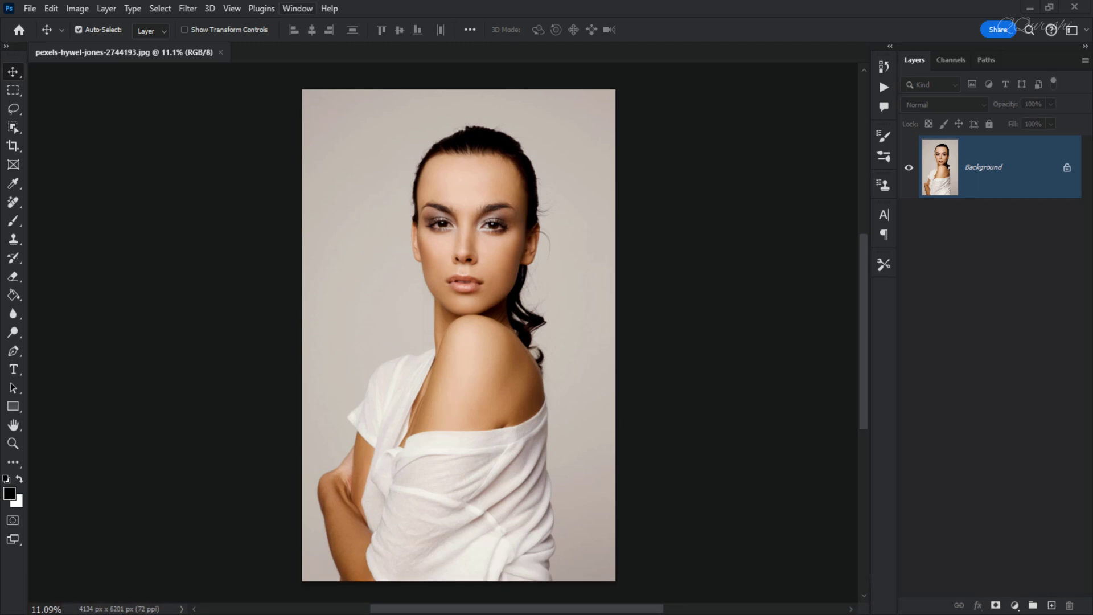
Delete the existing Face Painting Art Photoshop Action set from the list of actions.
left_click(297, 8)
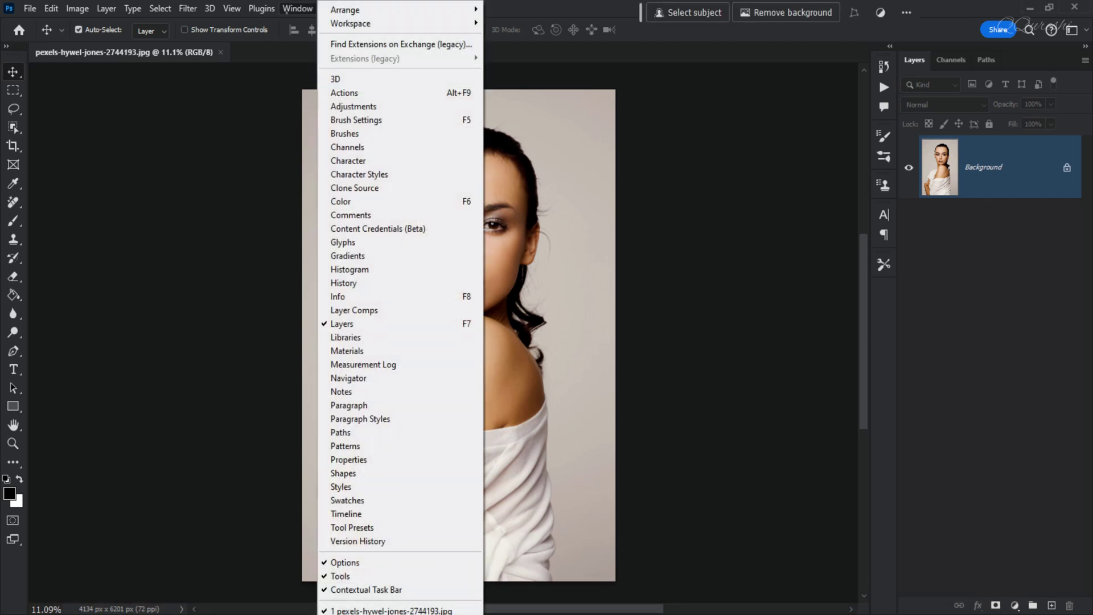
left_click(365, 93)
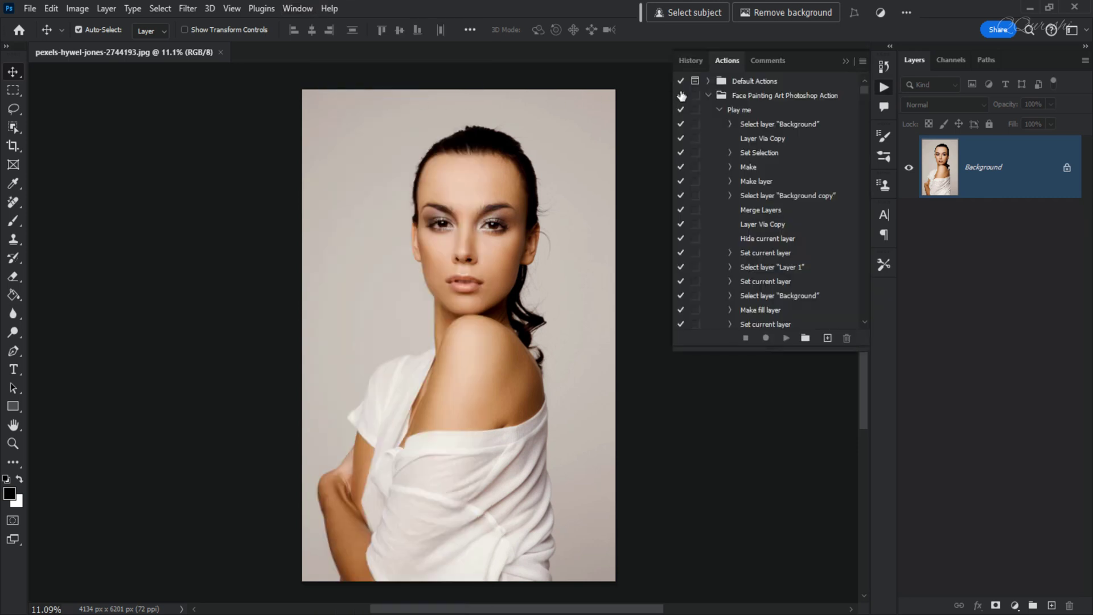
left_click(707, 97)
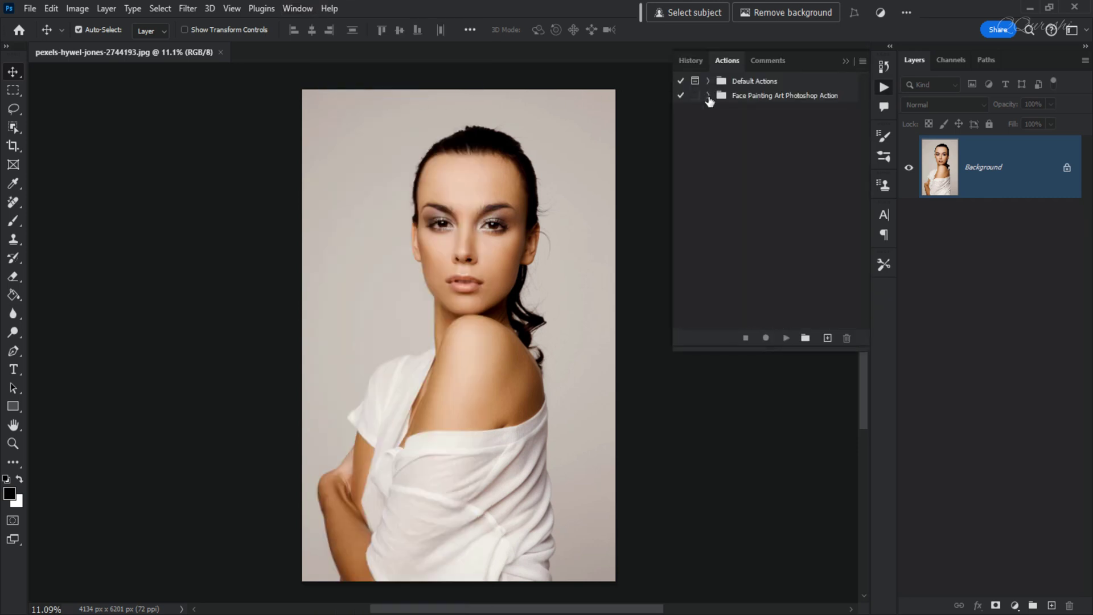
left_click(764, 98)
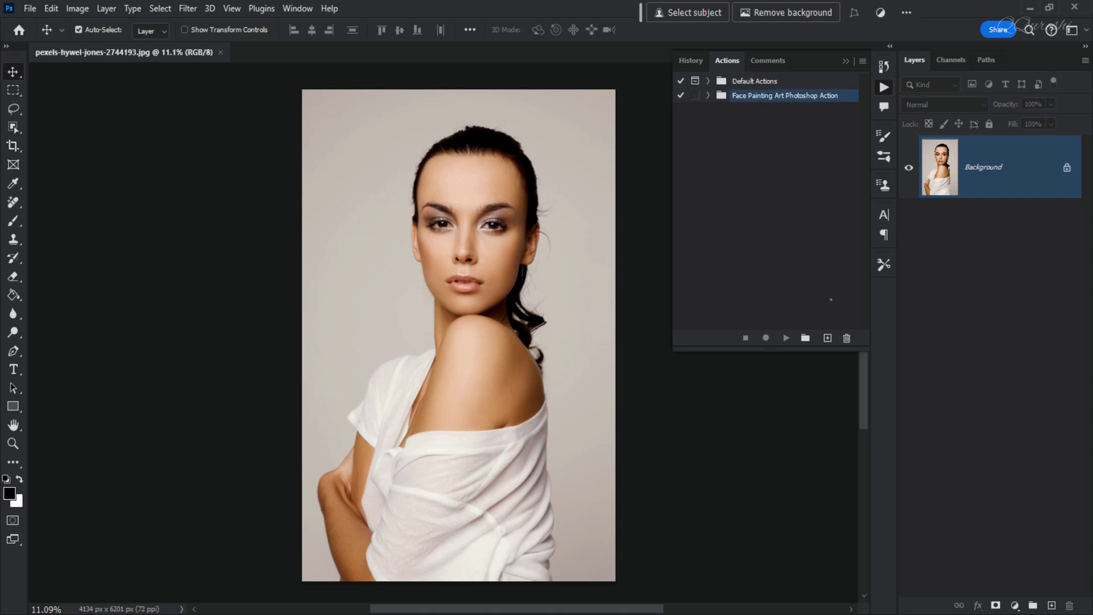
left_click(847, 338)
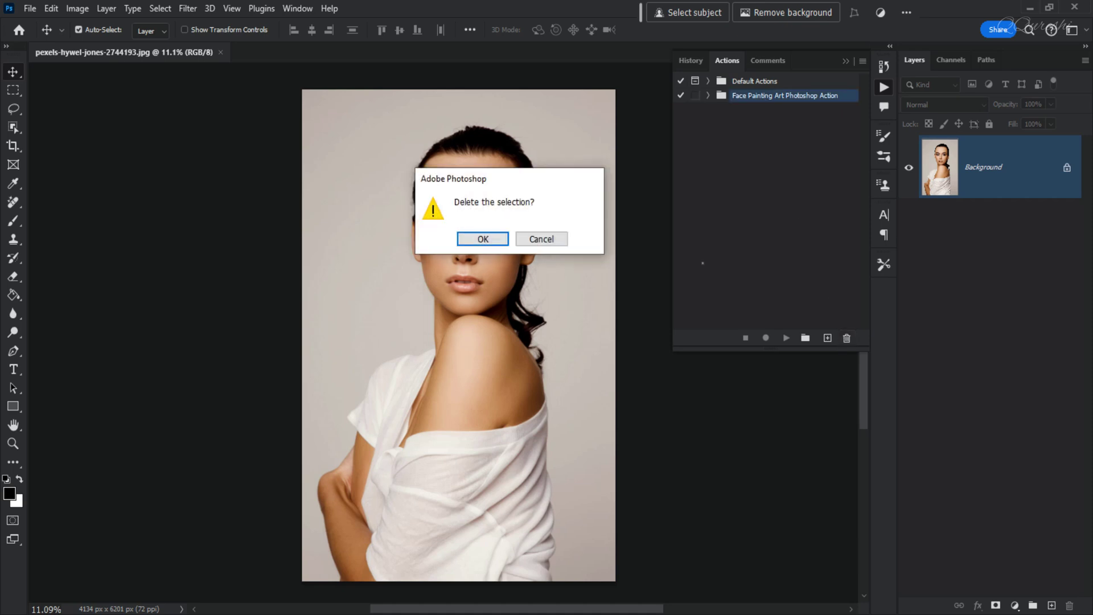
left_click(484, 237)
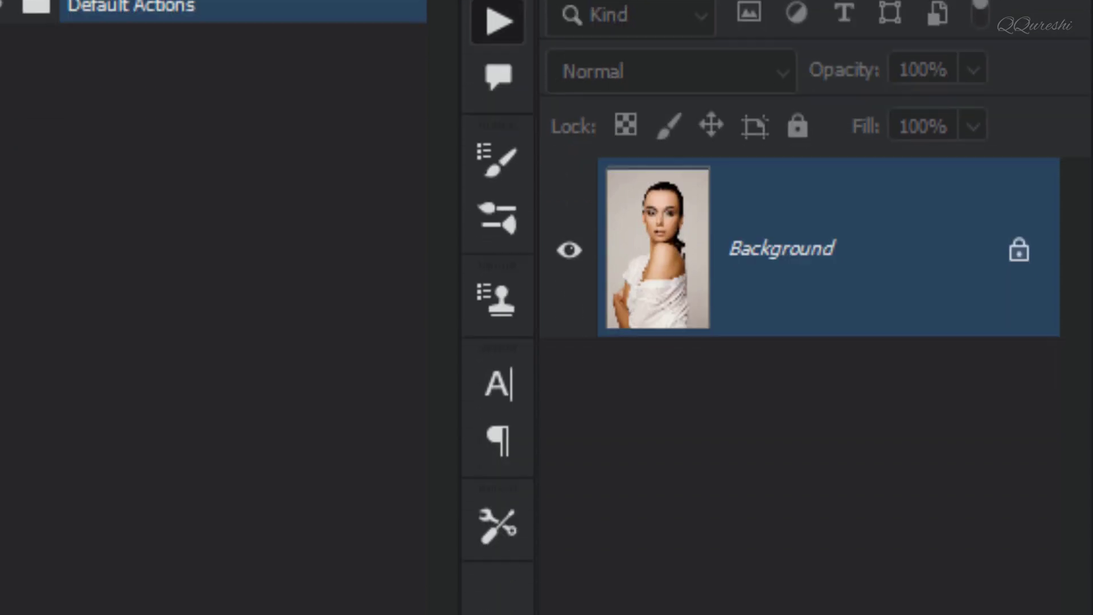
Load the action file "Face Painting Art Photoshop Action" into the list of actions.
left_click(439, 175)
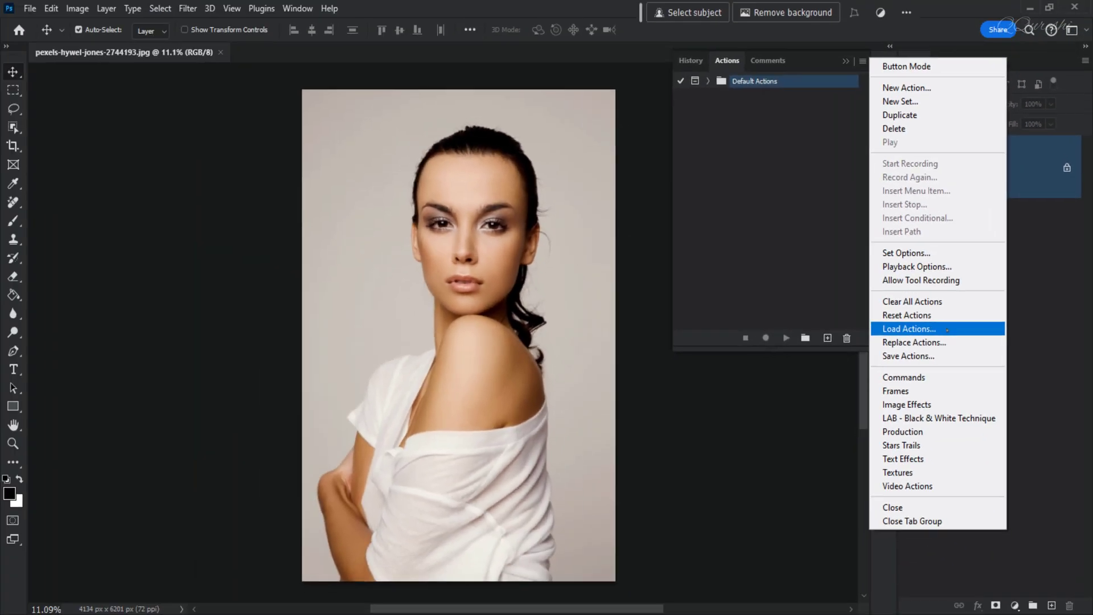
left_click(947, 329)
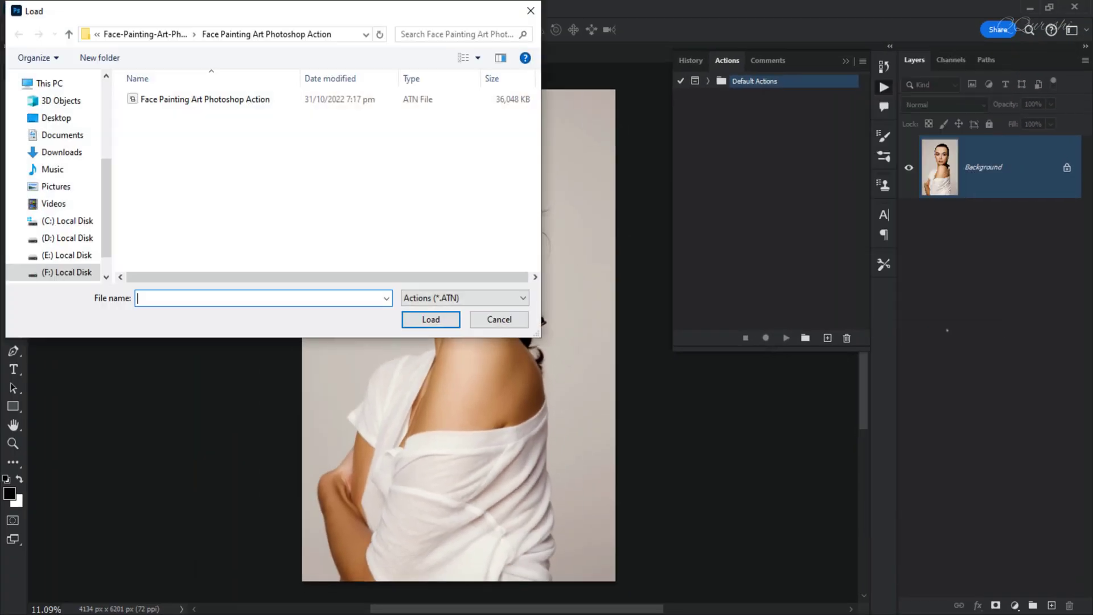
left_click(181, 100)
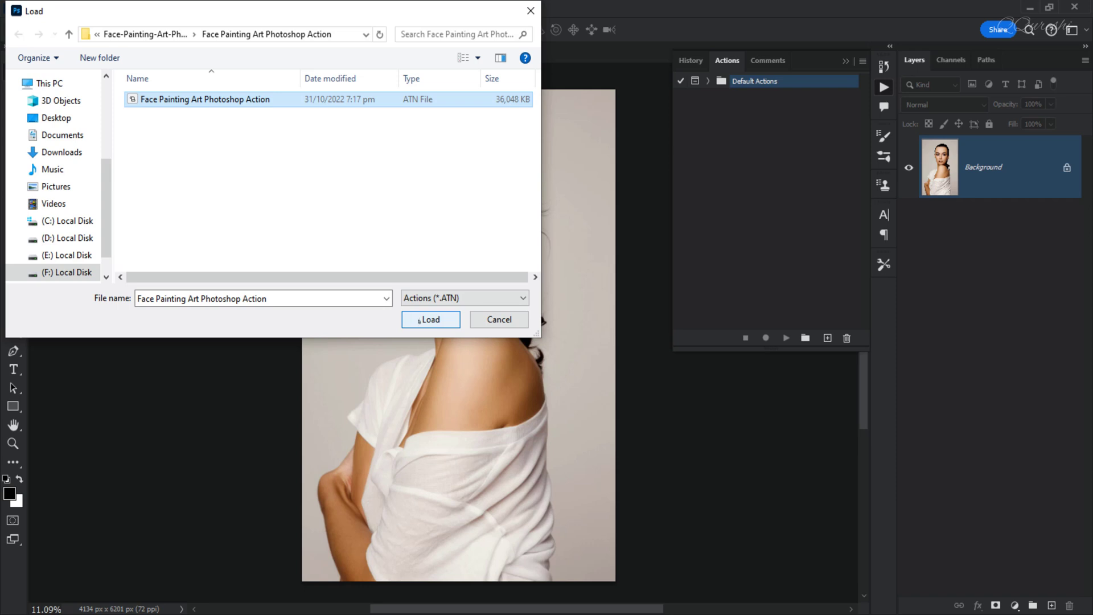
left_click(431, 320)
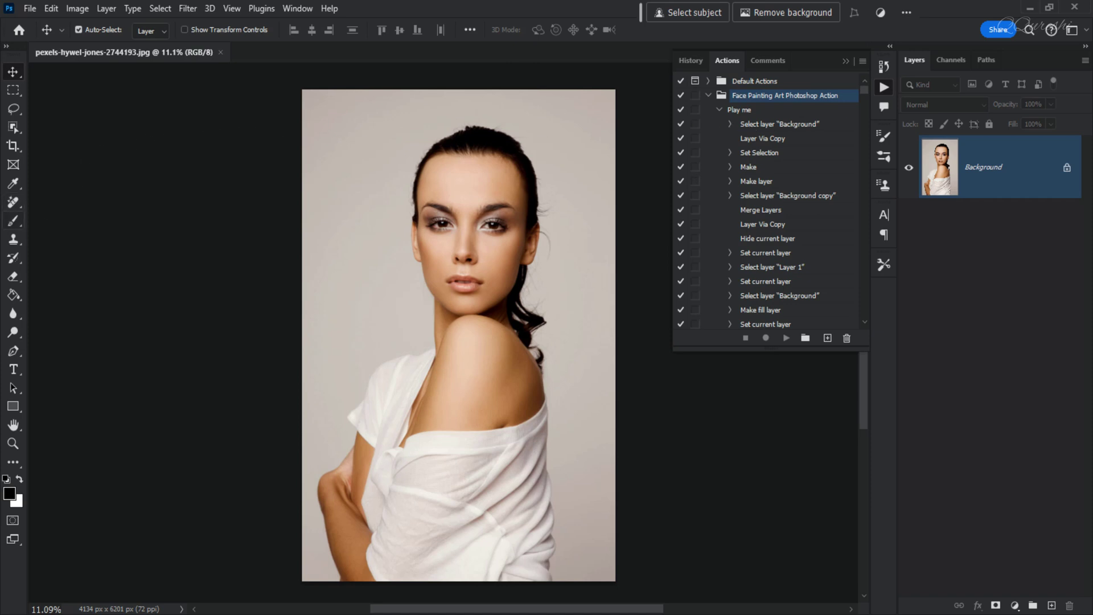
Activate the Brush tool and open its brush settings and brush preset list.
left_click(13, 221)
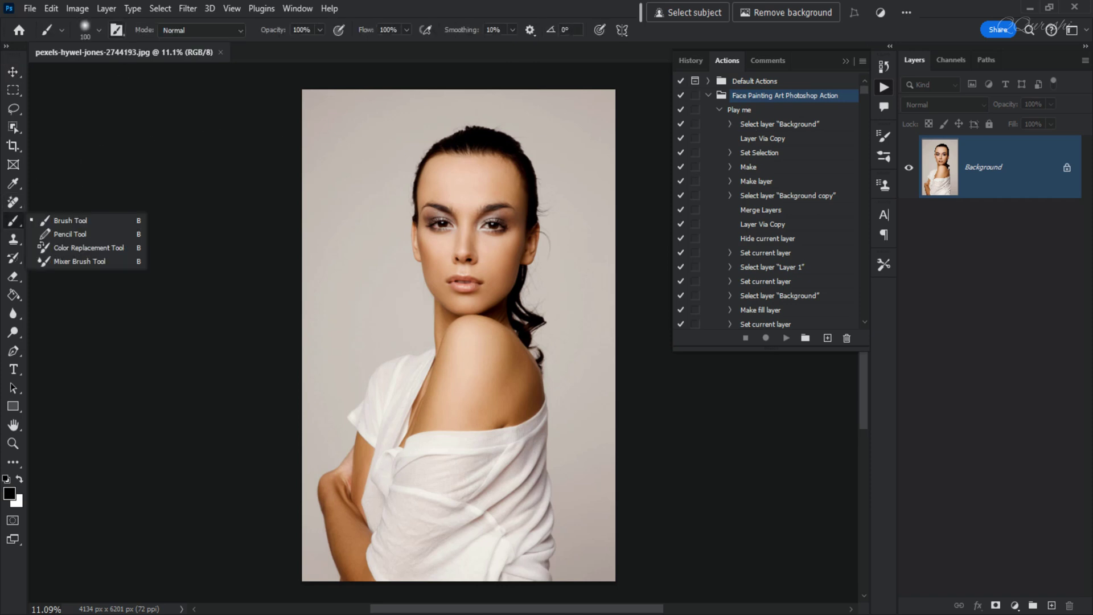
left_click(116, 30)
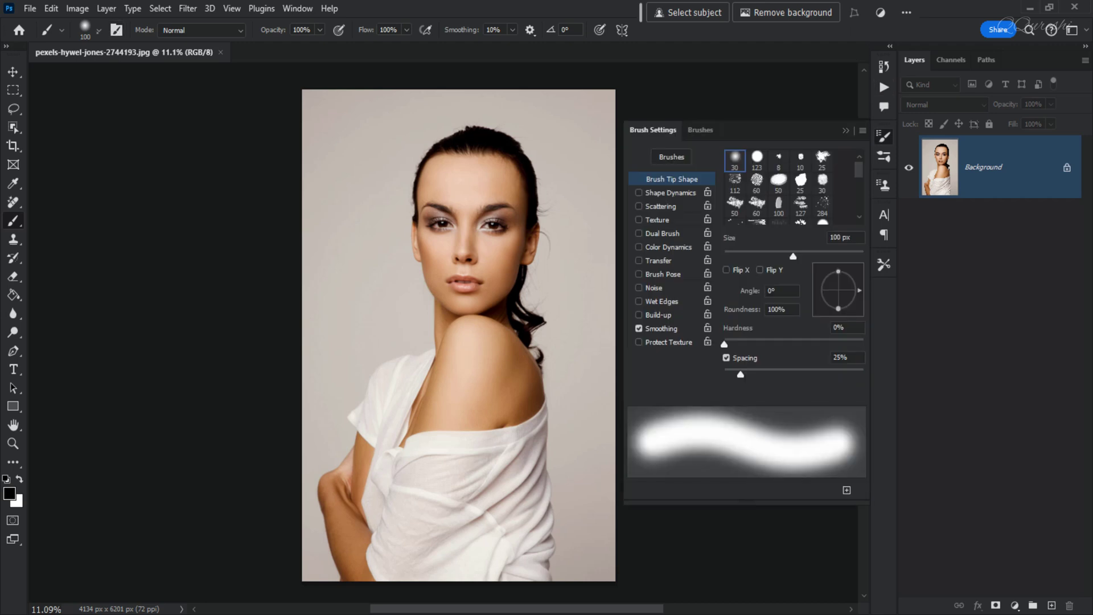
left_click(98, 30)
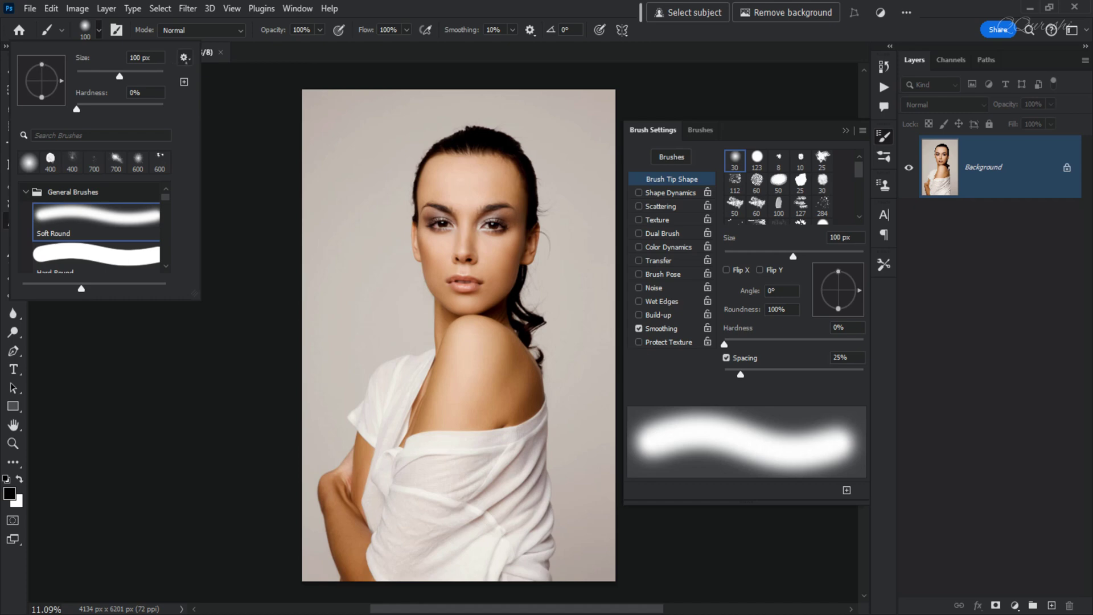
Collapse the General Brushes and Painting Brushes groups in the brush preset list.
left_click(185, 57)
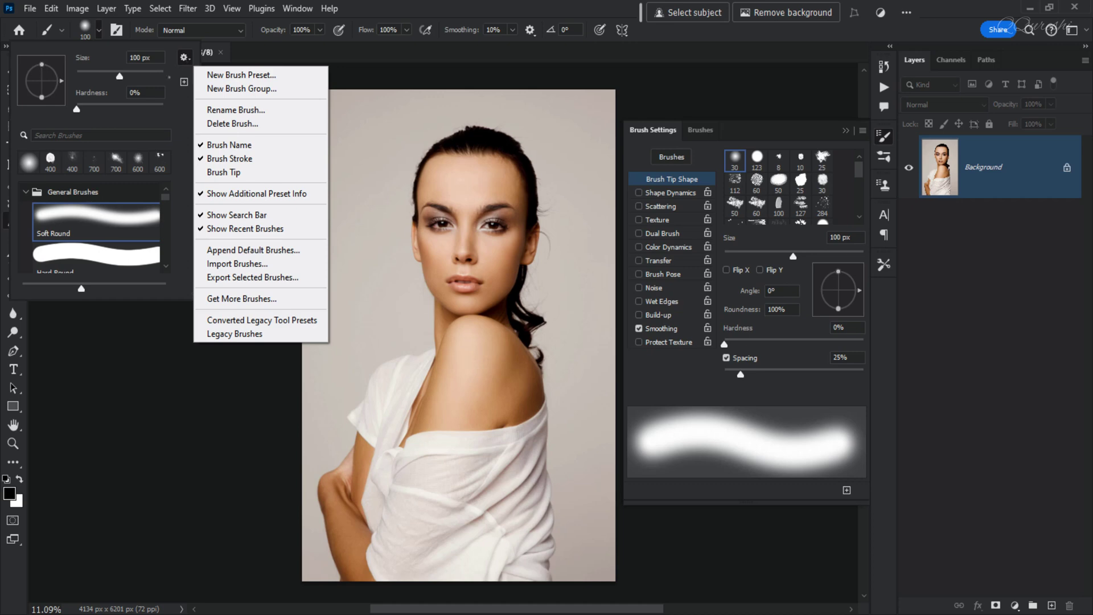
left_click(25, 192)
left_click(25, 192)
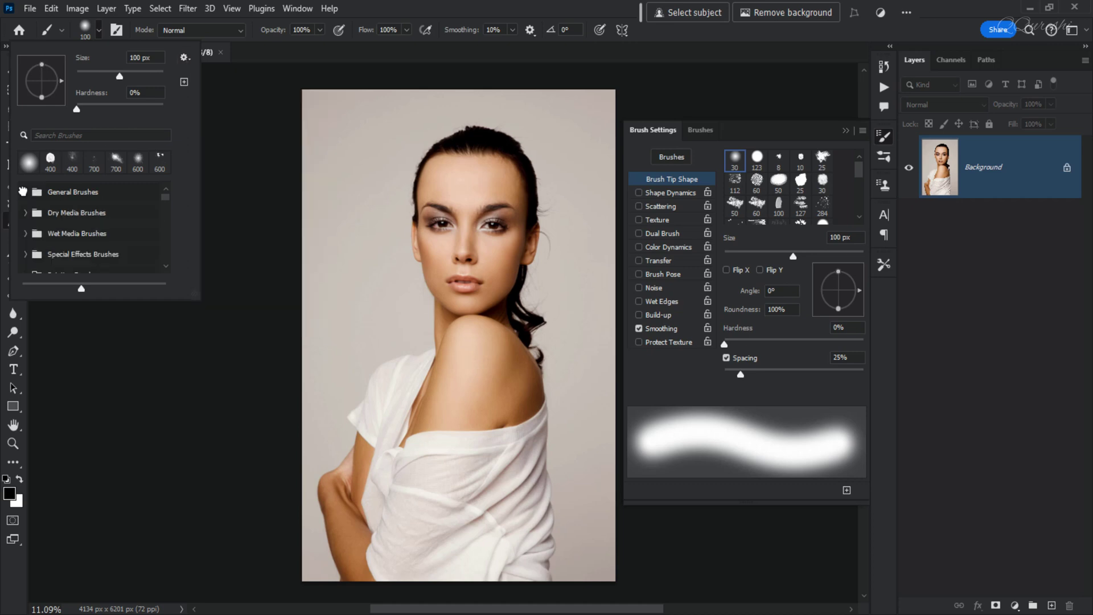
scroll(86, 228, "down", 1)
left_click(97, 234)
scroll(97, 236, "down", 1)
scroll(96, 236, "up", 1)
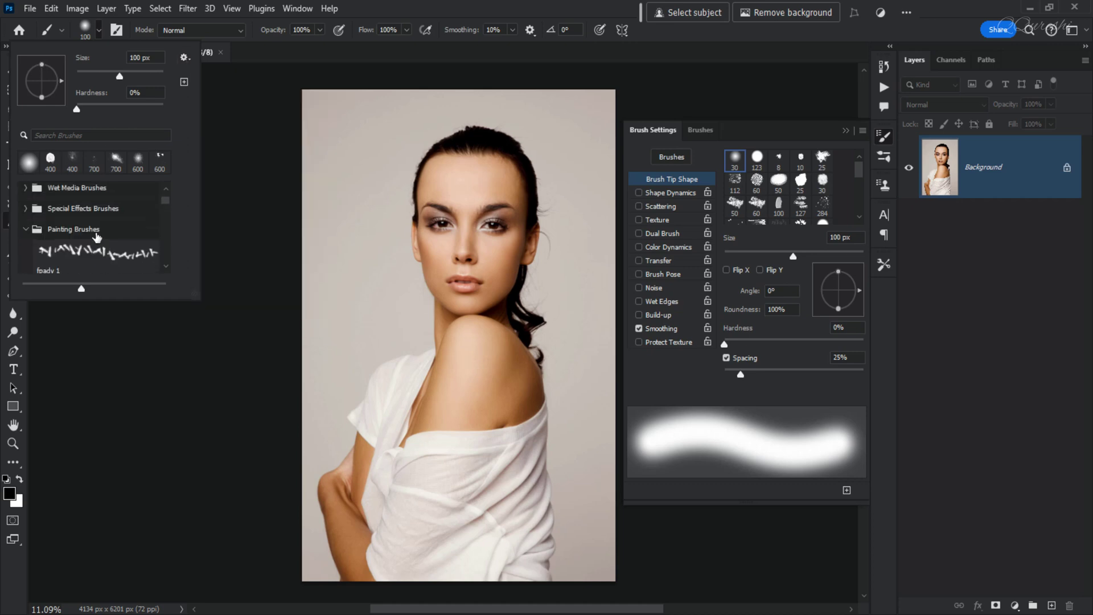
left_click(27, 230)
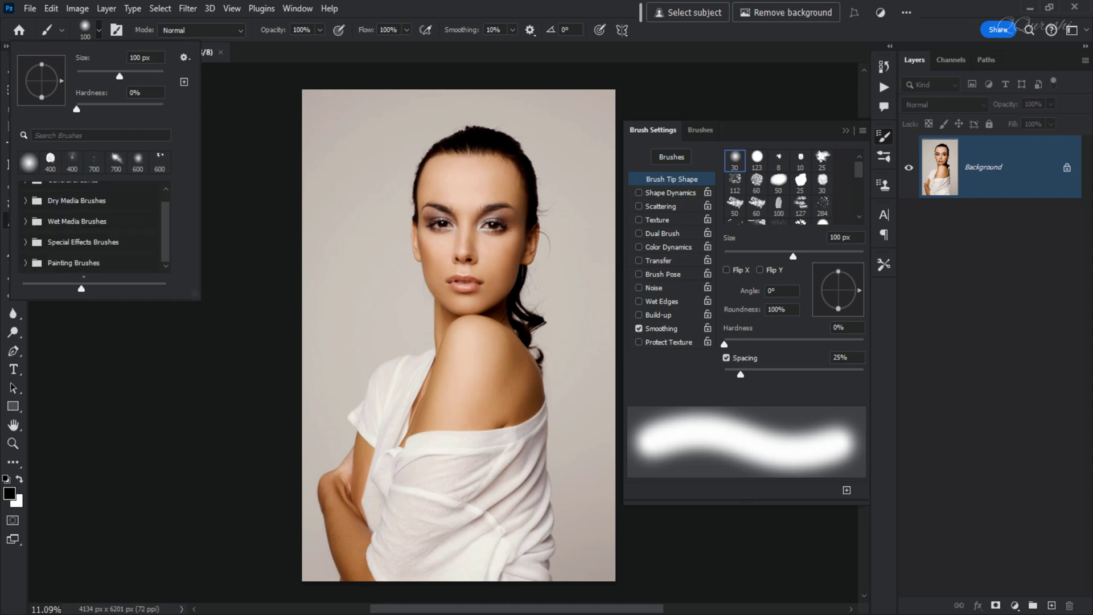
Delete the Painting Brushes group together with its brushes from the brush presets.
left_click(89, 267)
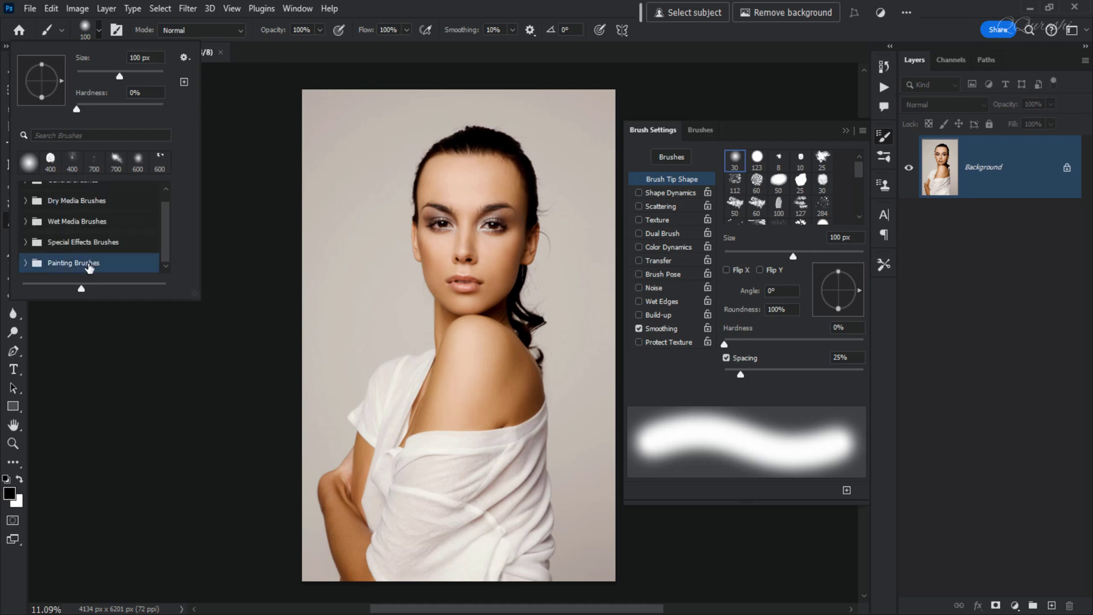
right_click(89, 265)
left_click(131, 321)
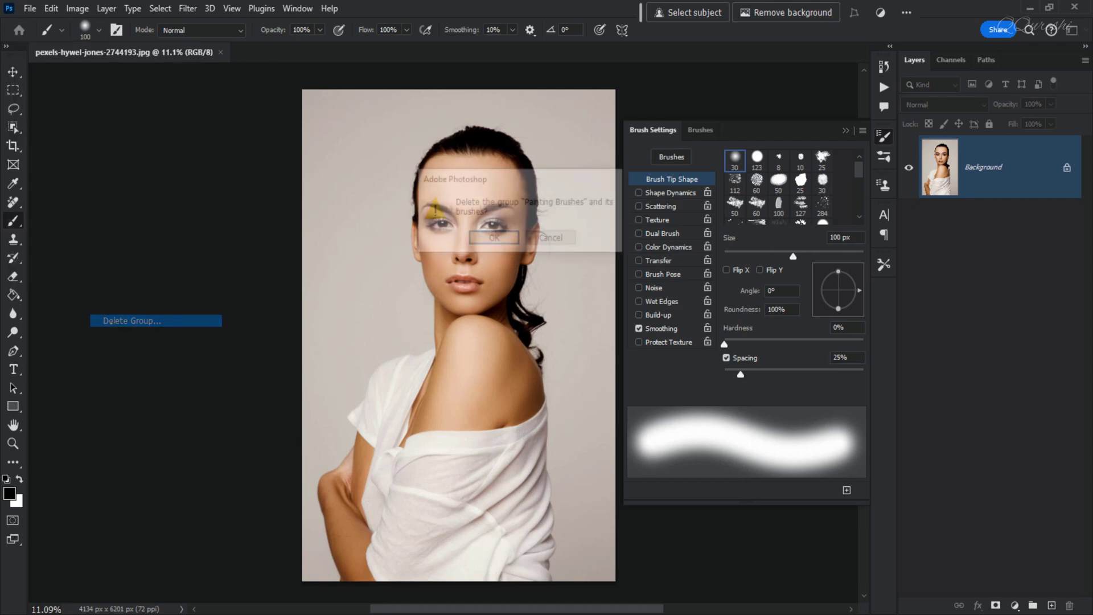
left_click(494, 241)
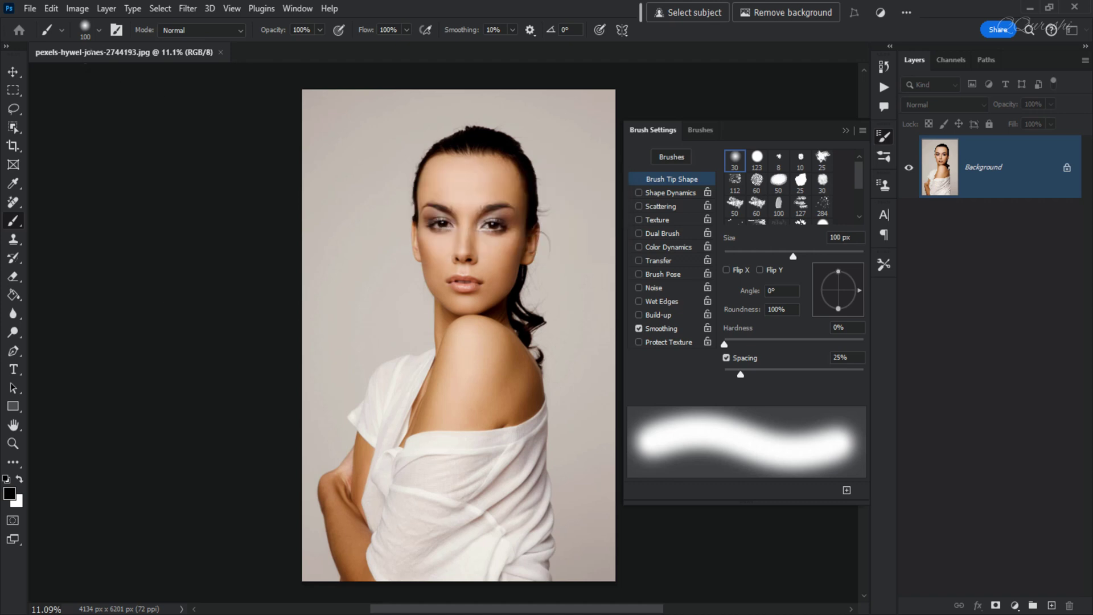
Import the "Painting Brushes" ABR file into the brush presets.
left_click(98, 31)
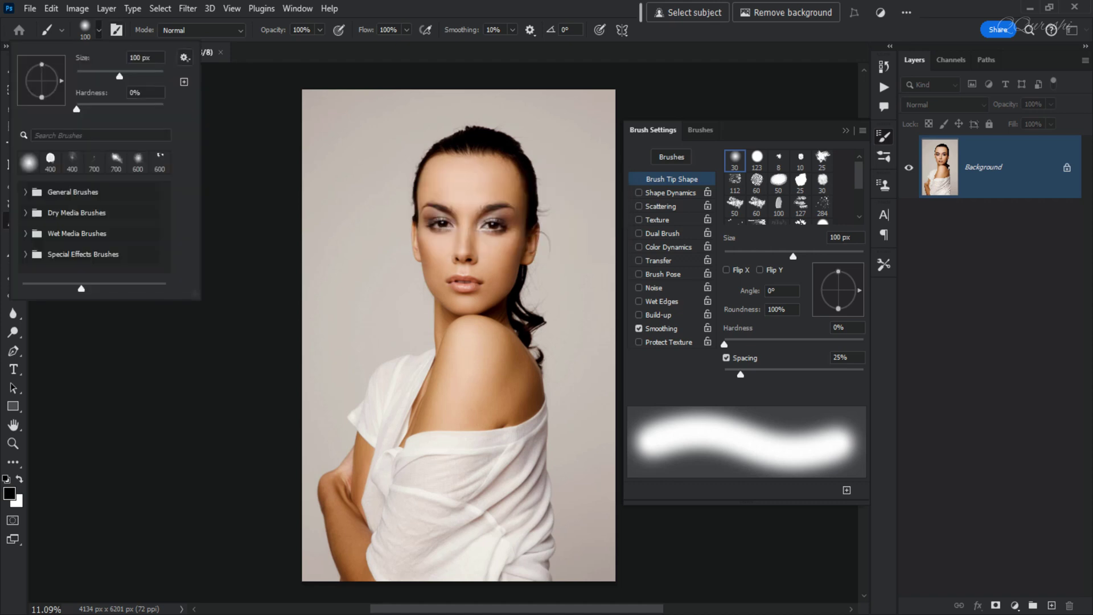
left_click(184, 57)
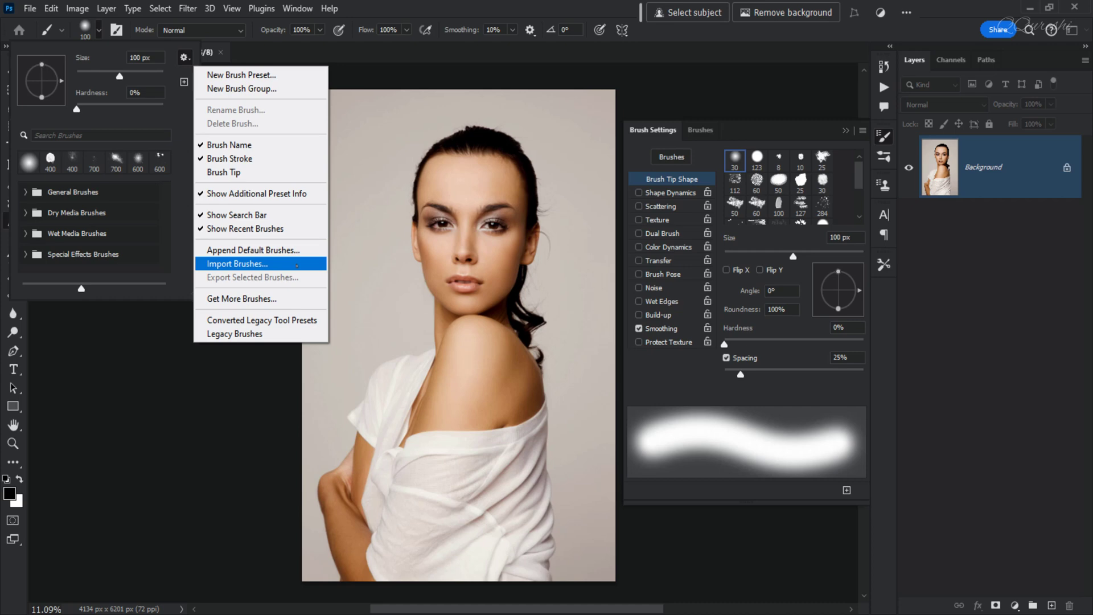
left_click(297, 265)
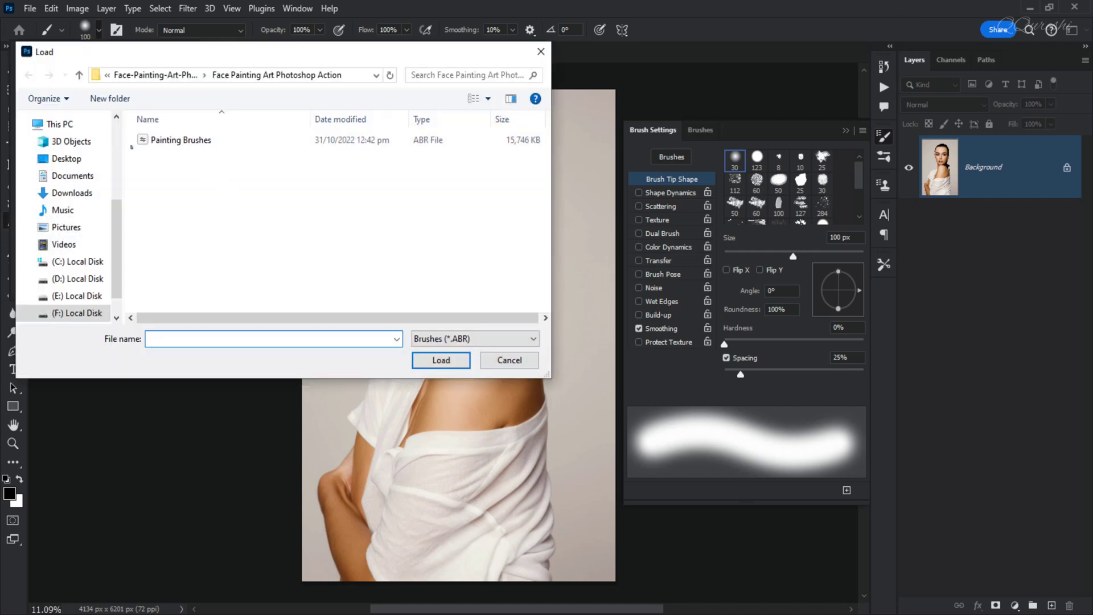
left_click(181, 140)
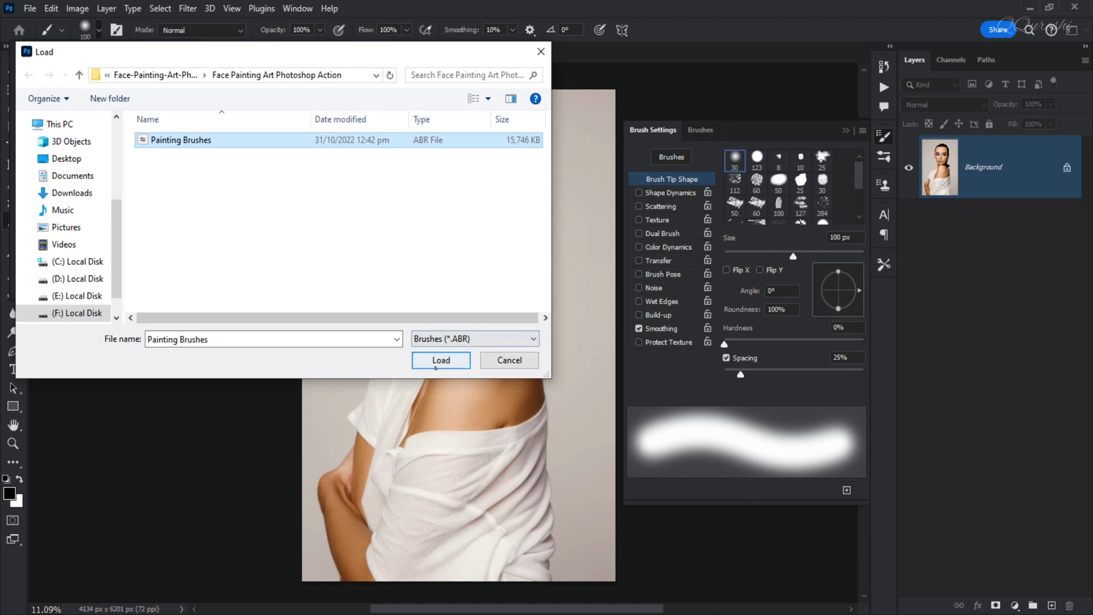
left_click(442, 360)
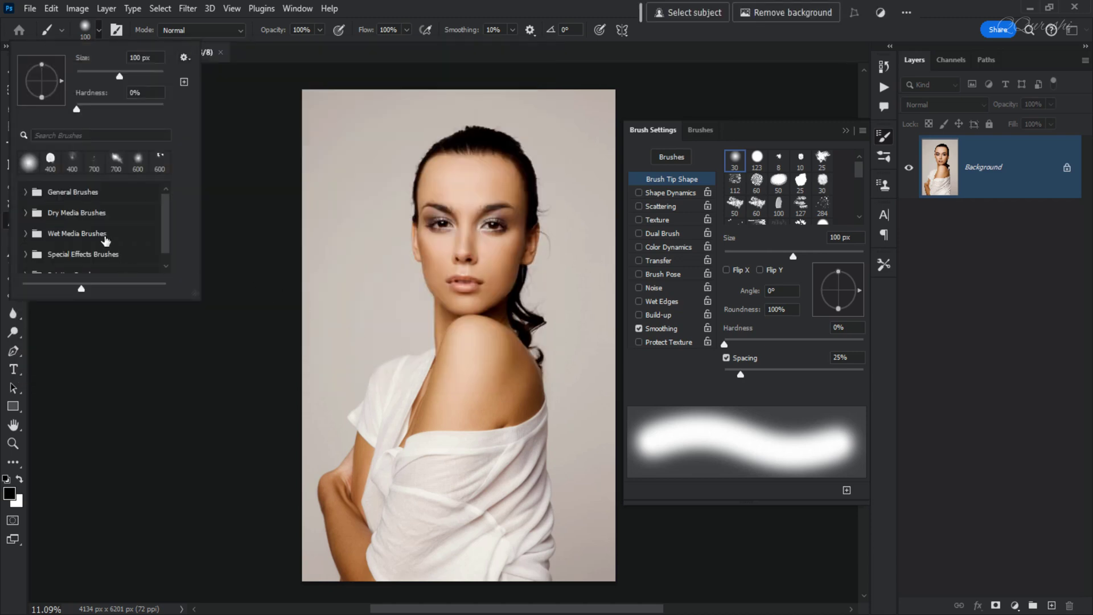
Expand the imported Painting Brushes group and look through the brushes it contains.
scroll(109, 242, "down", 1)
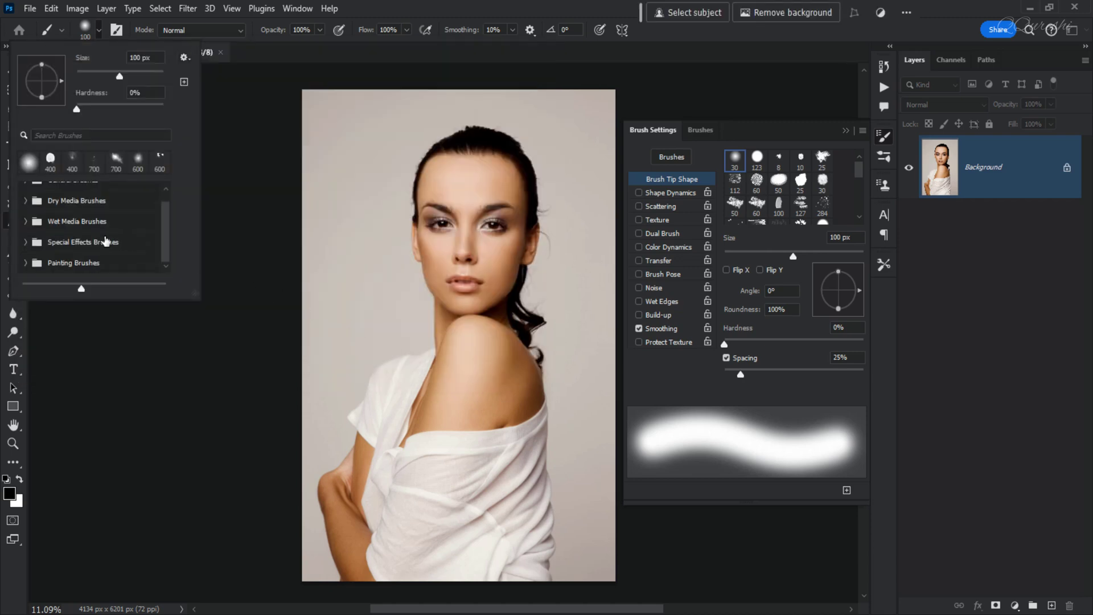
left_click(27, 263)
scroll(55, 244, "down", 6)
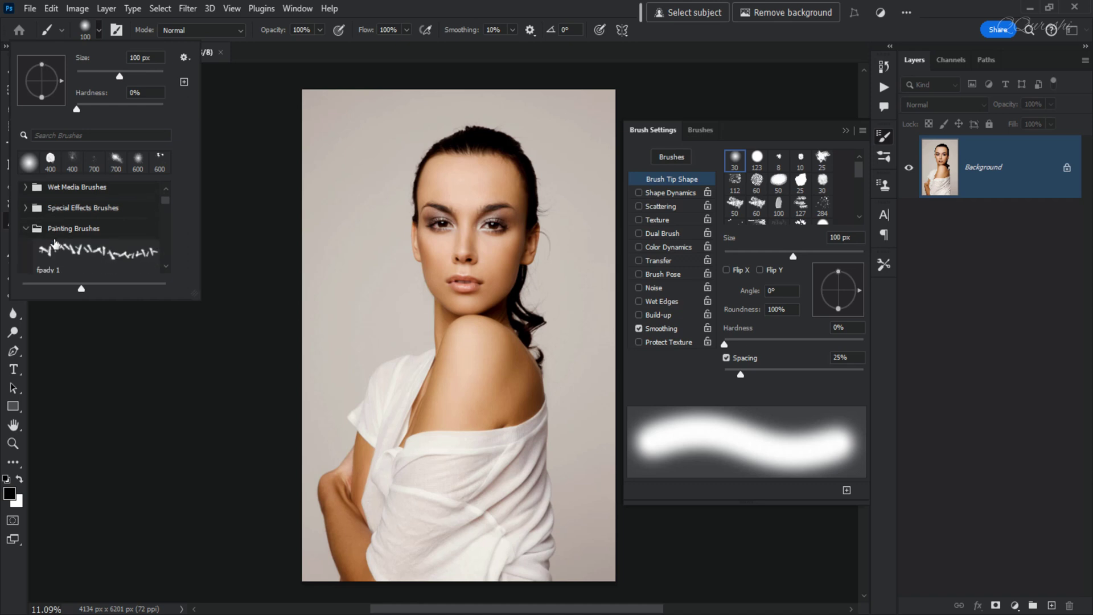
scroll(55, 244, "down", 5)
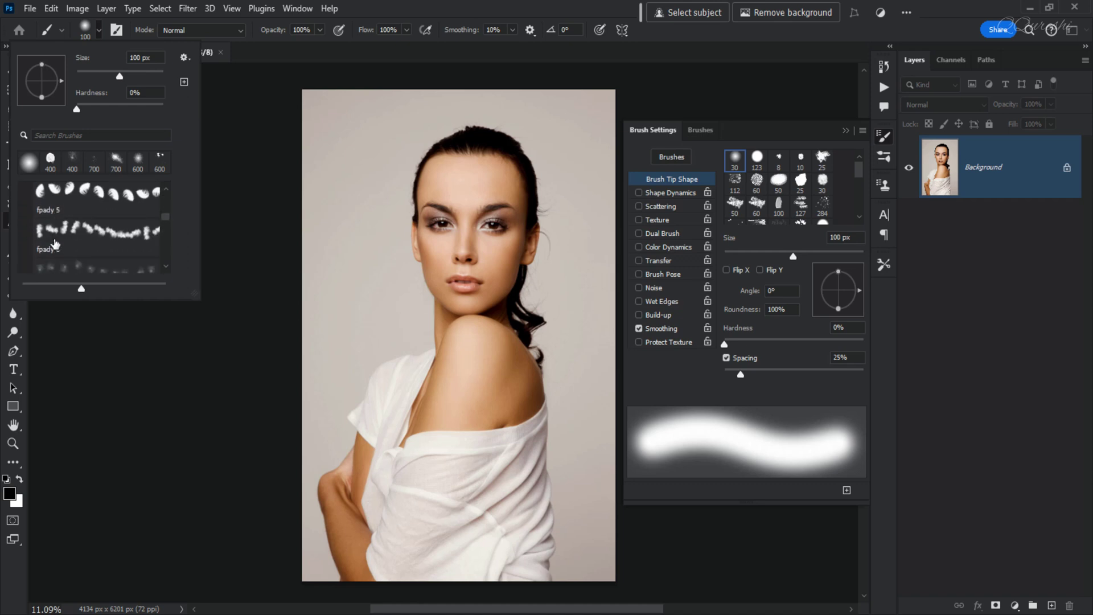
scroll(56, 244, "down", 5)
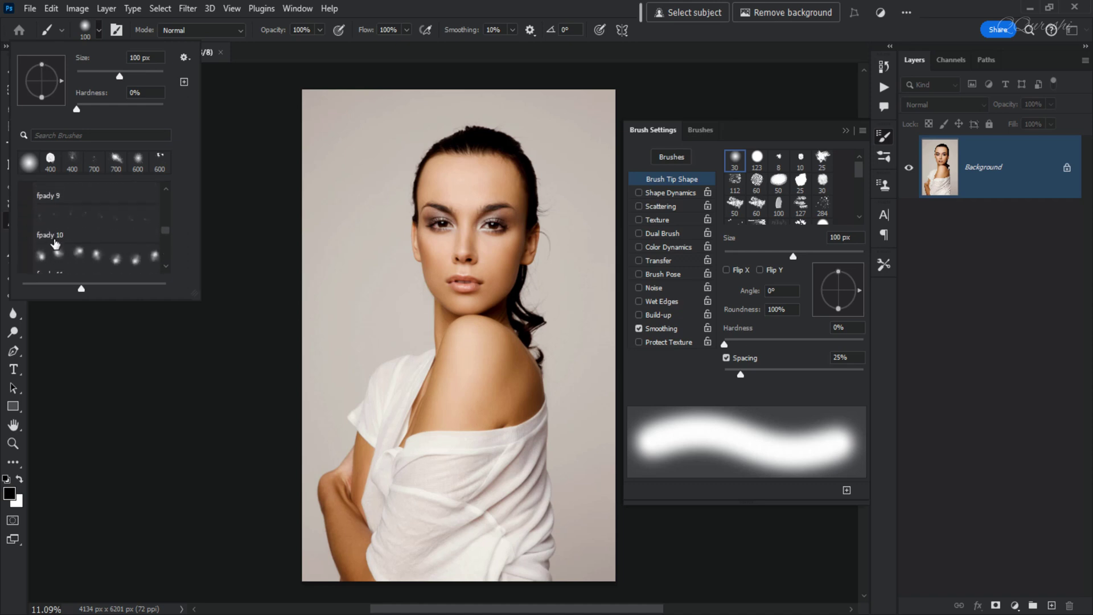
scroll(55, 244, "down", 5)
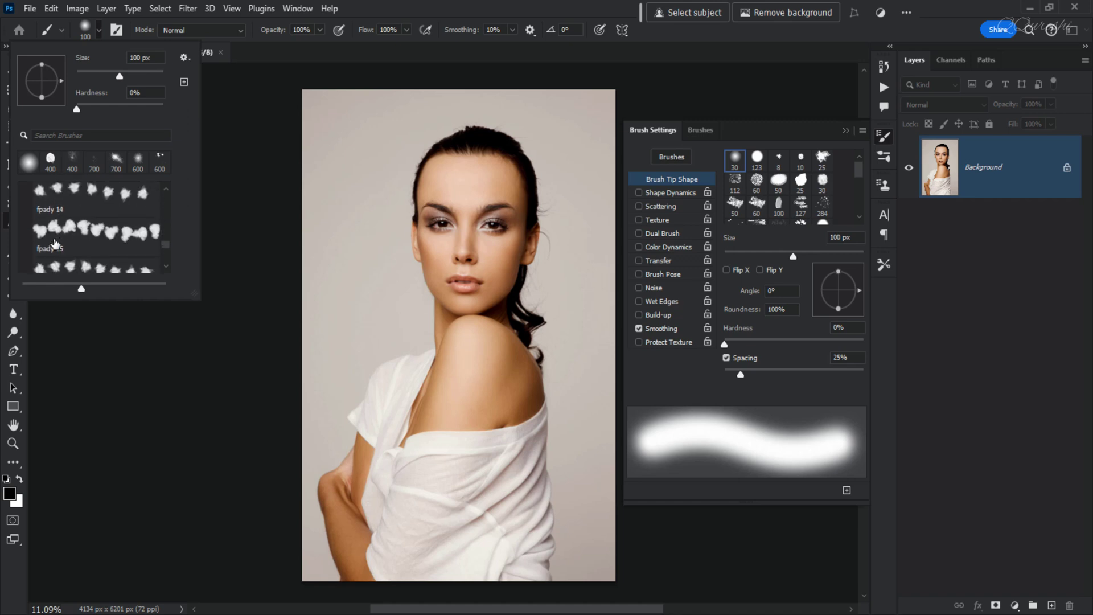
scroll(55, 244, "down", 1)
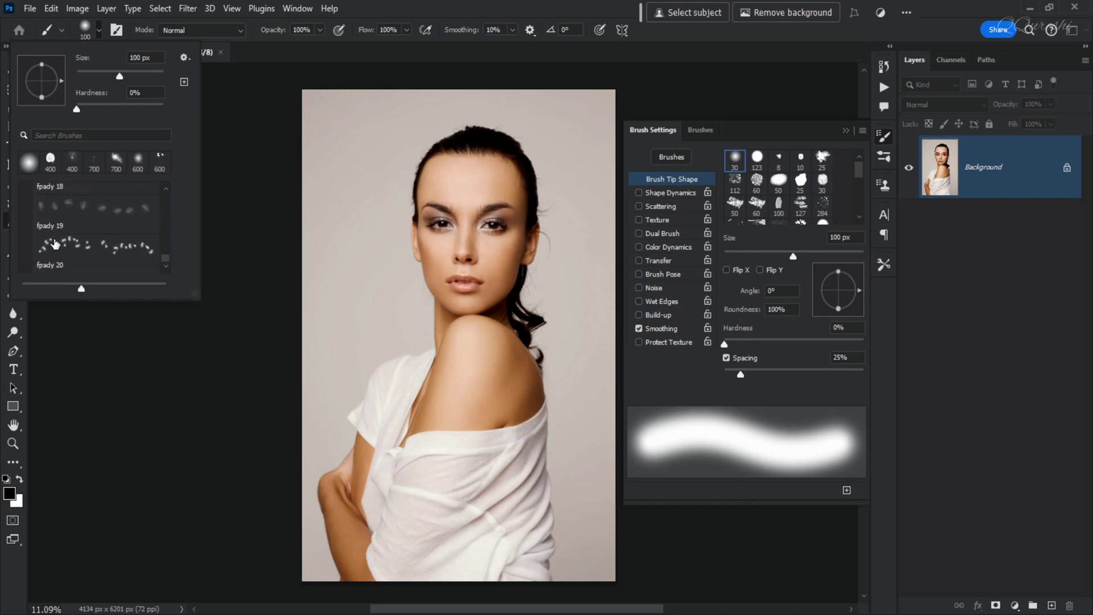
scroll(56, 243, "up", 5)
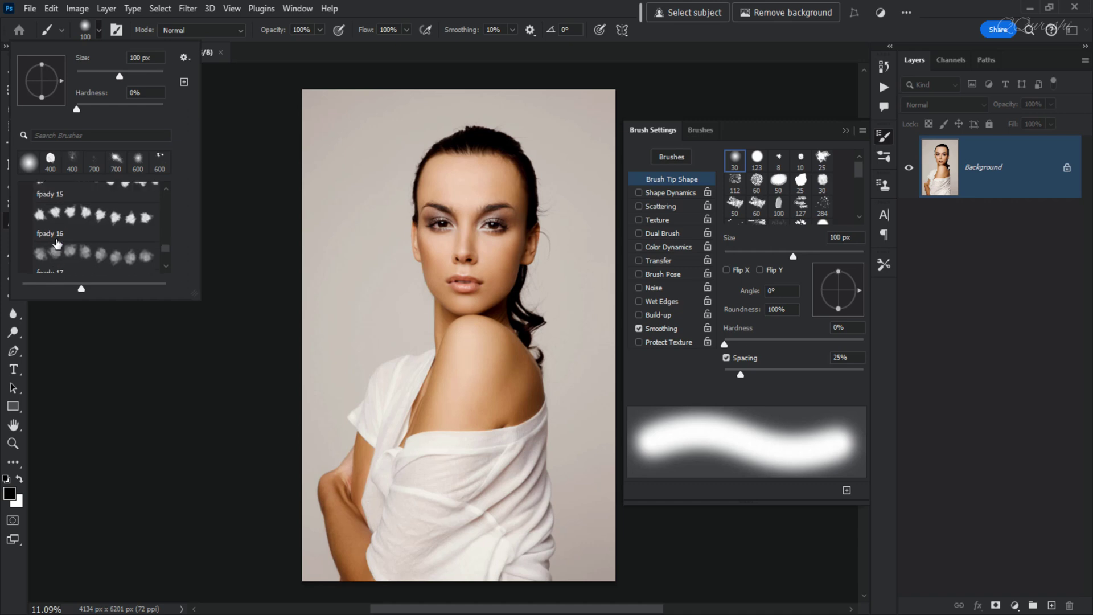
scroll(57, 244, "up", 9)
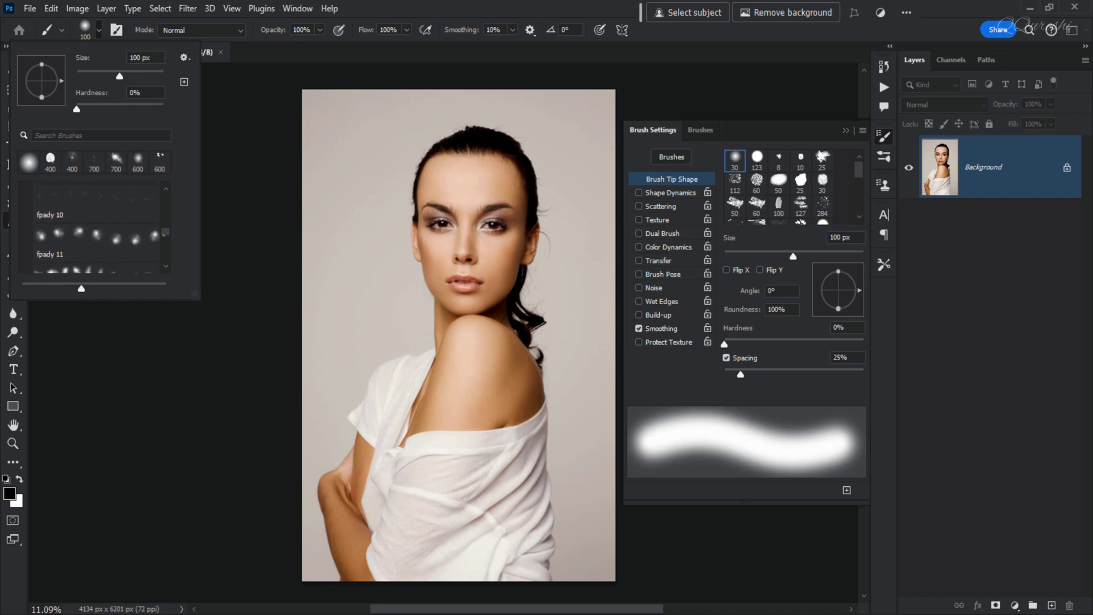
scroll(57, 243, "up", 10)
scroll(57, 244, "down", 3)
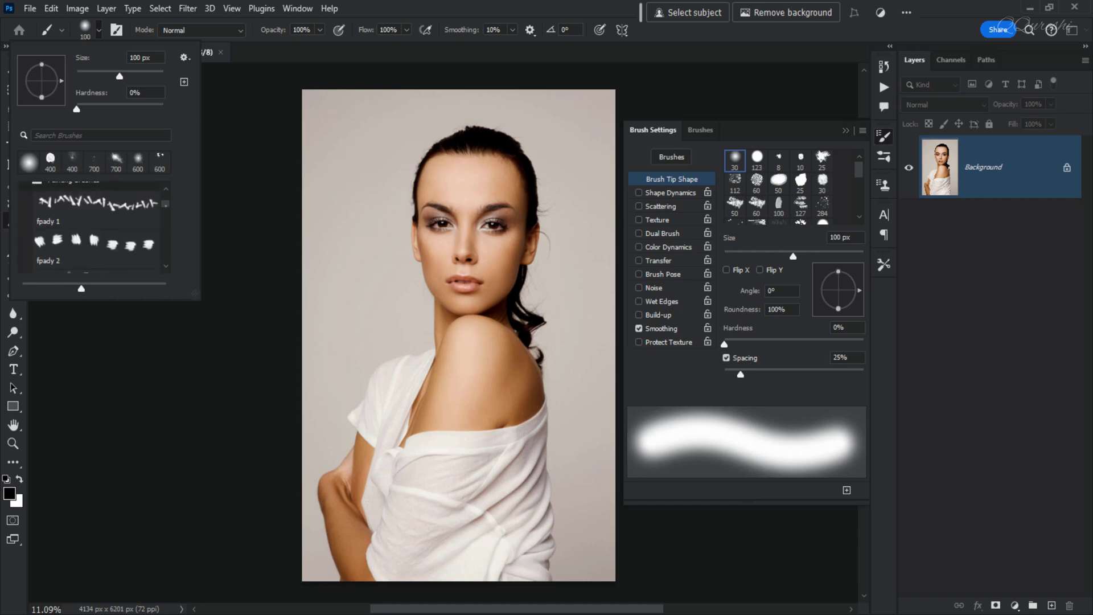
scroll(57, 243, "up", 1)
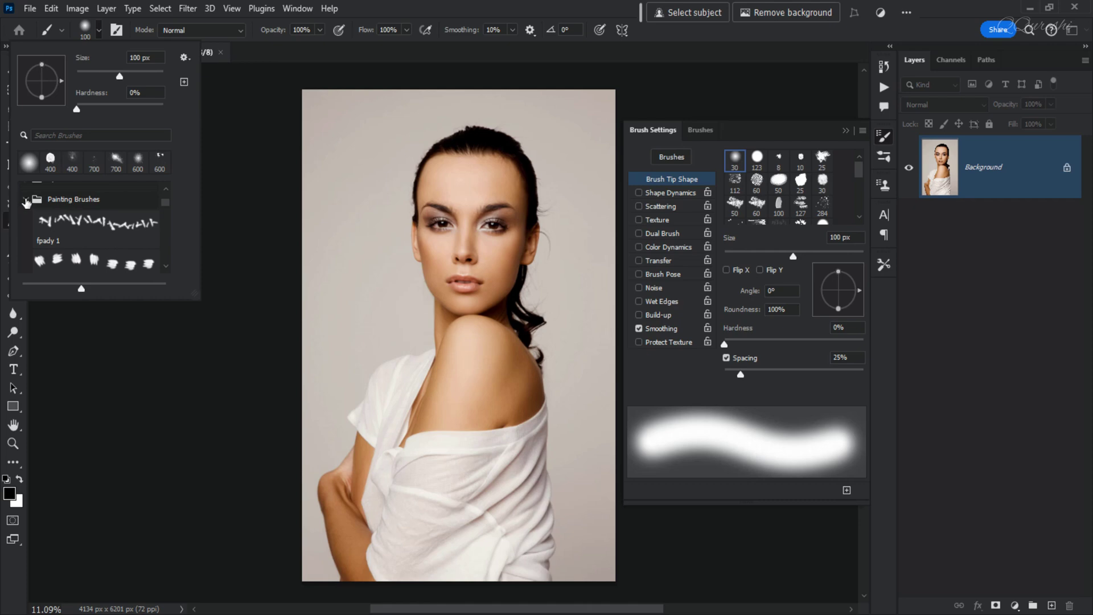
Collapse the Painting Brushes group and put away the brush preset list and Brush Settings.
left_click(26, 200)
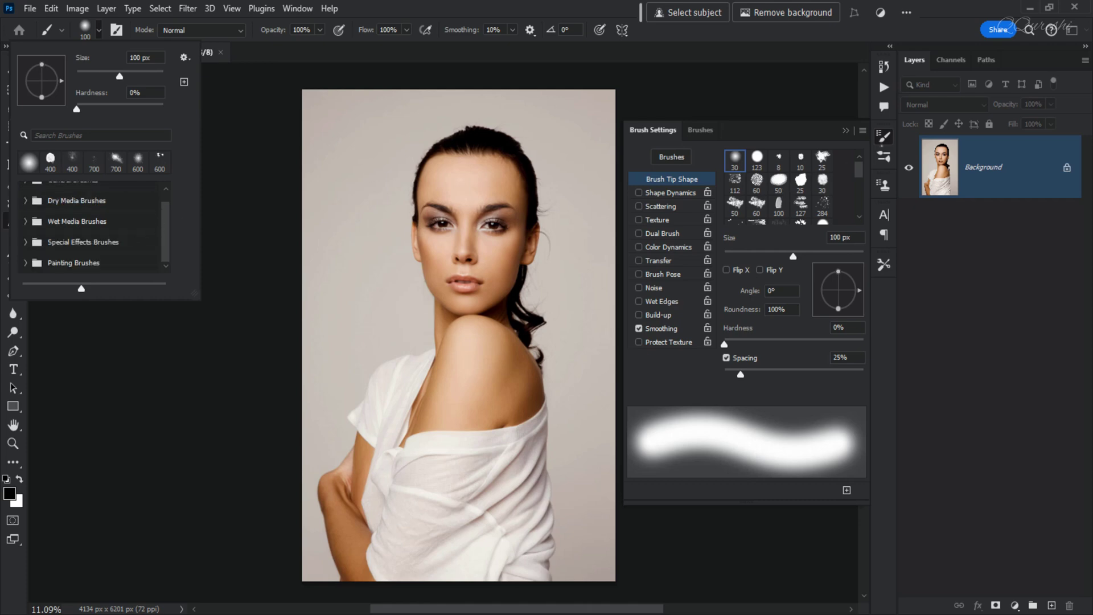
left_click(845, 131)
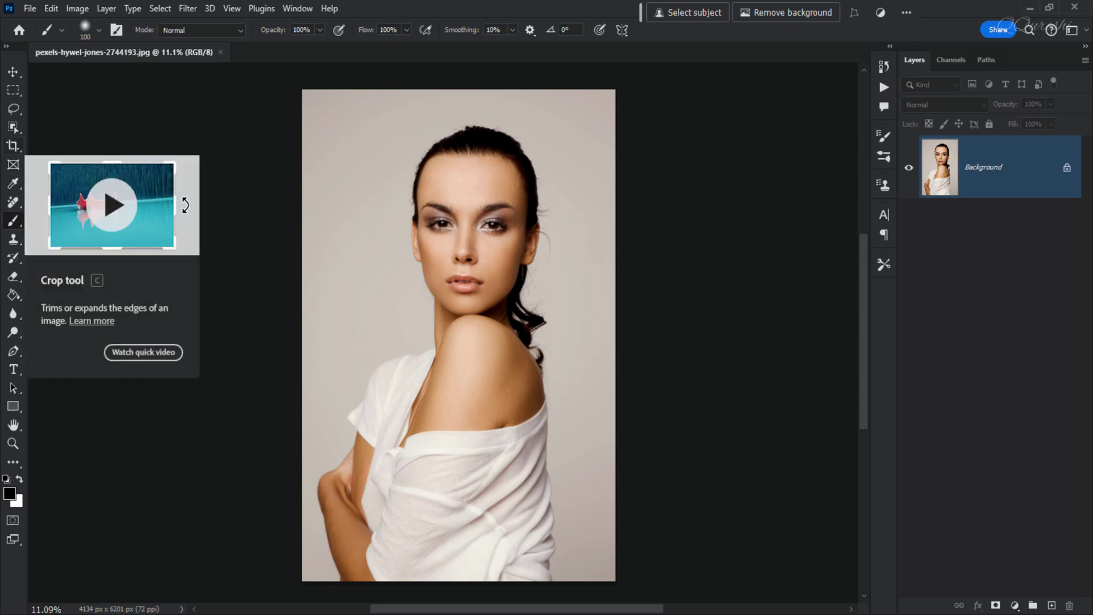
Crop the portrait to a 1:1 (Square) ratio, framing the woman's whole head and her shoulder.
left_click(13, 146)
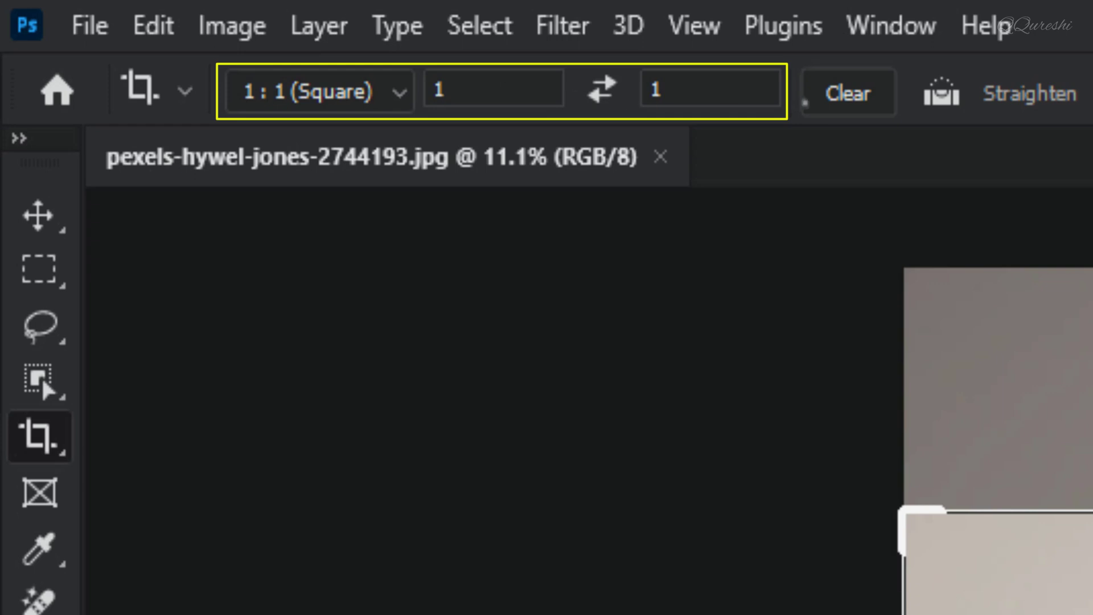
left_click(854, 108)
left_click(398, 108)
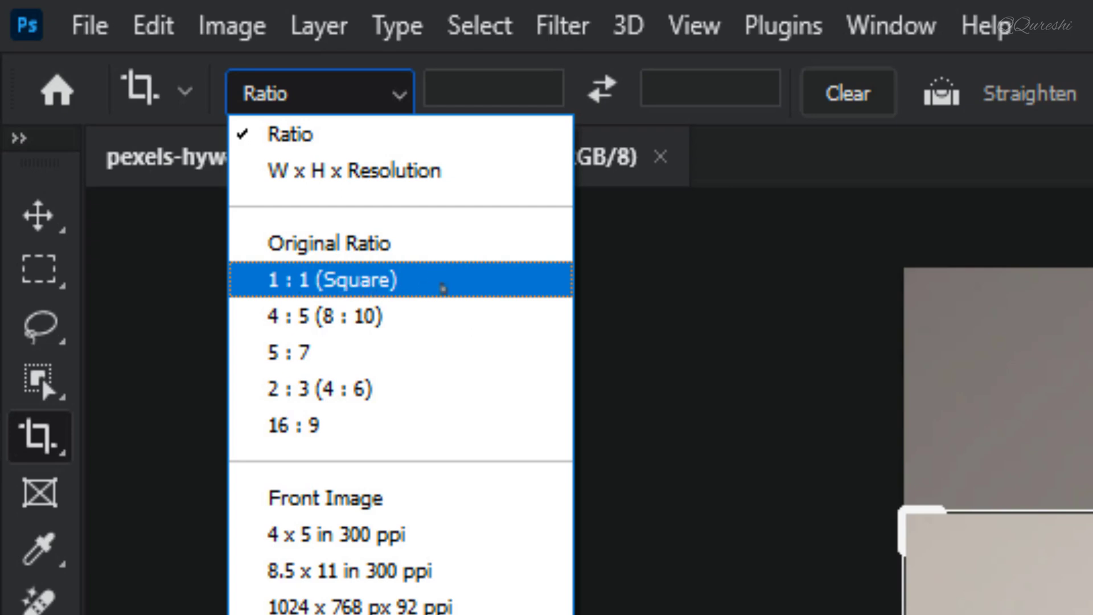
left_click(444, 288)
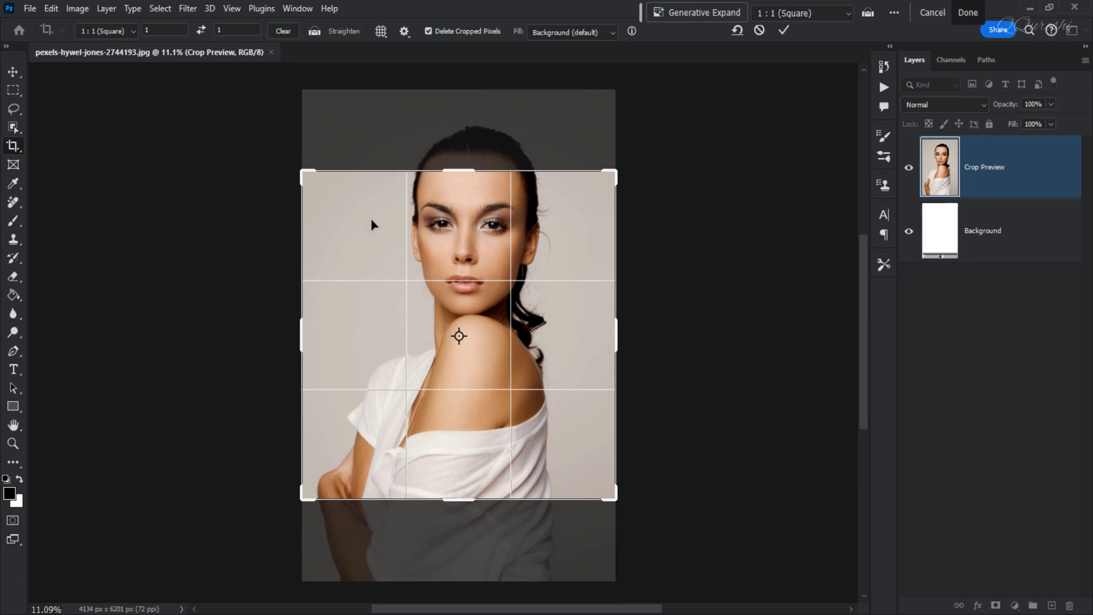
left_click_drag(447, 238, 443, 291)
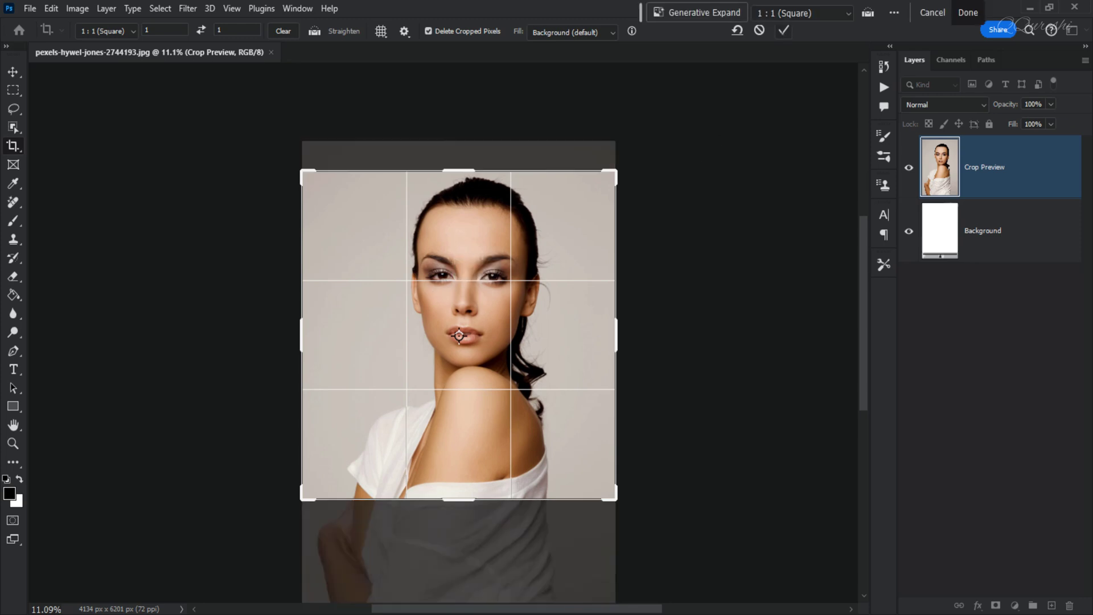
key("Return")
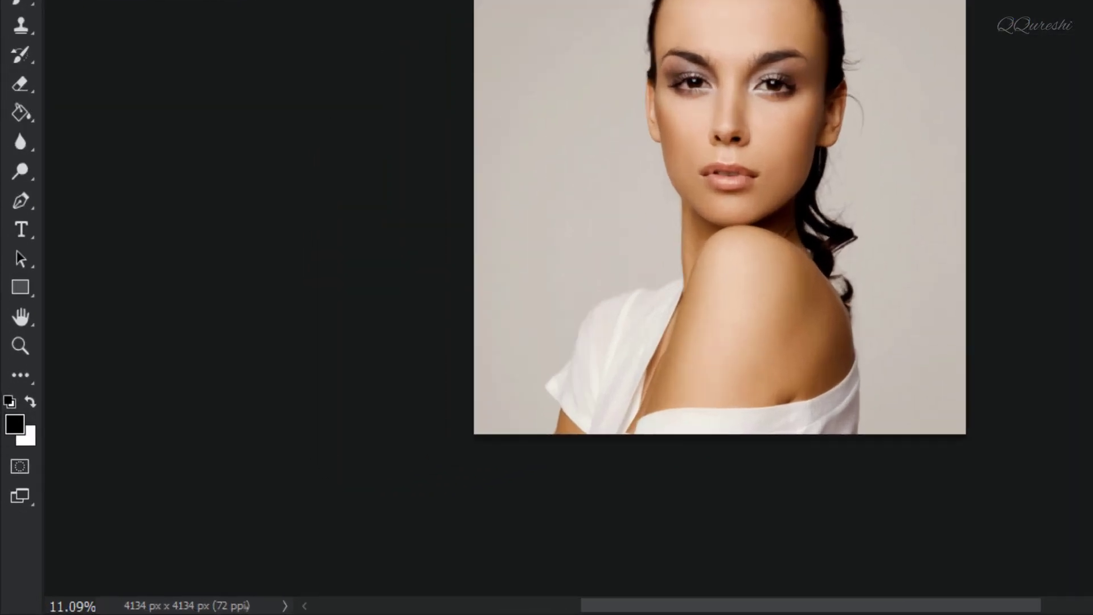
left_click(226, 605)
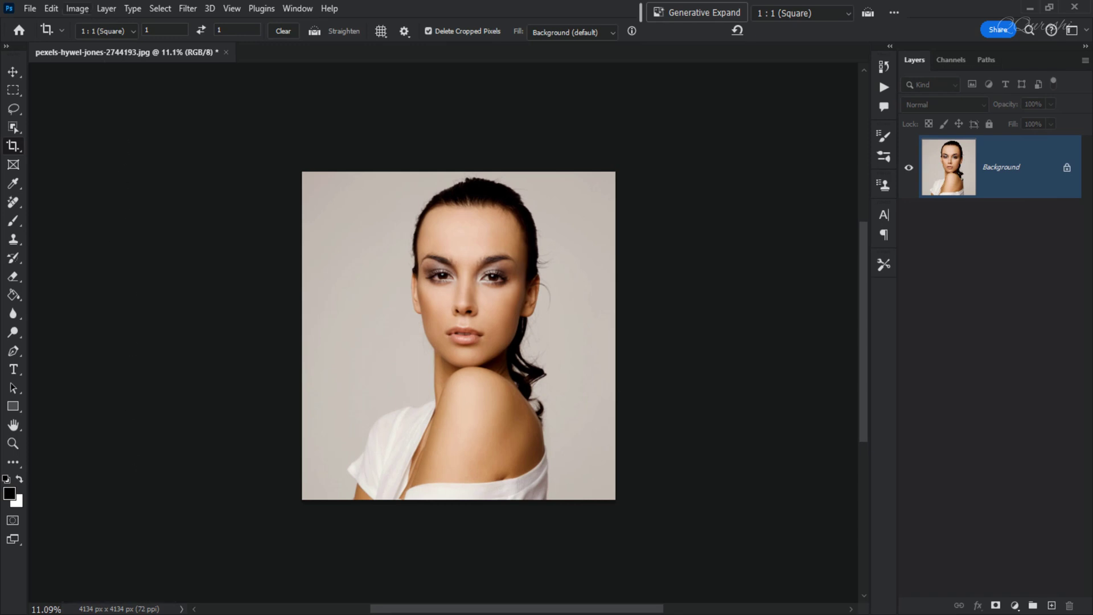
Resize the image to 1000 × 1000 pixels and fit it to the screen.
left_click(86, 10)
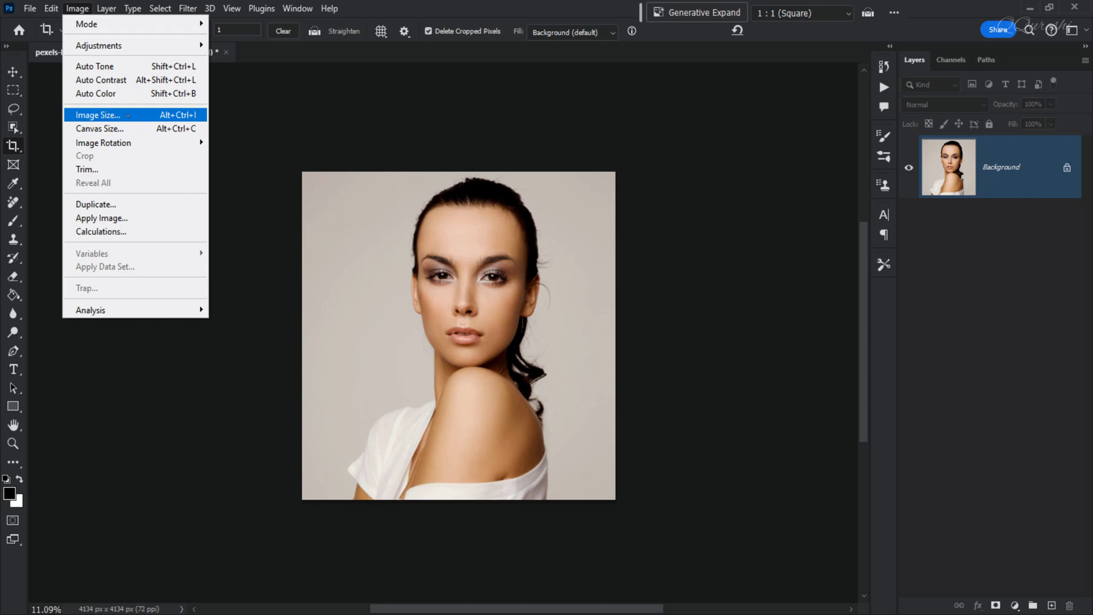
left_click(128, 116)
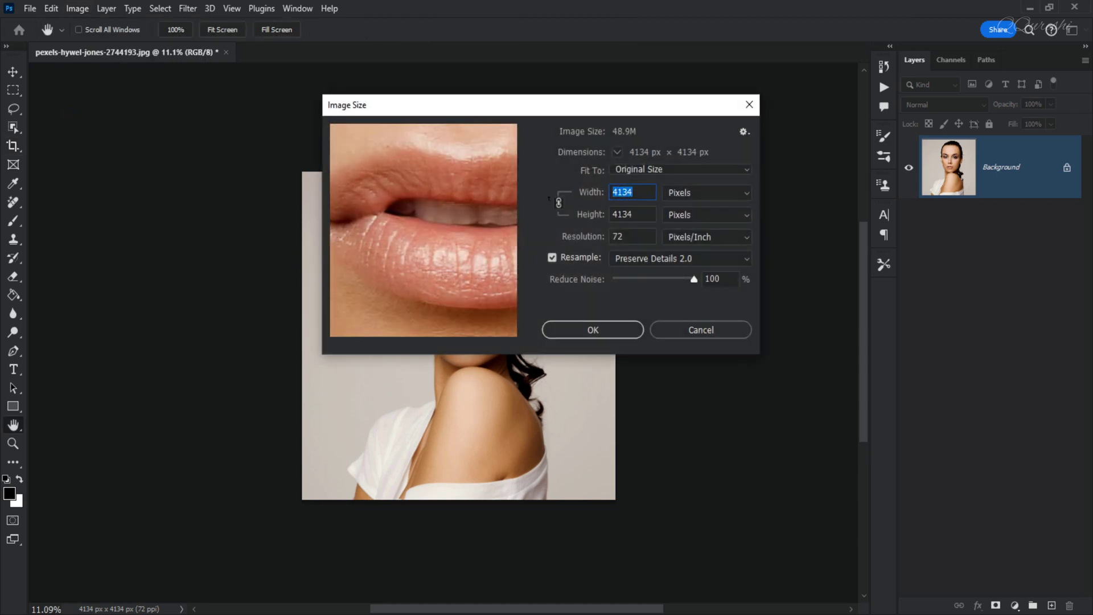
type("1000")
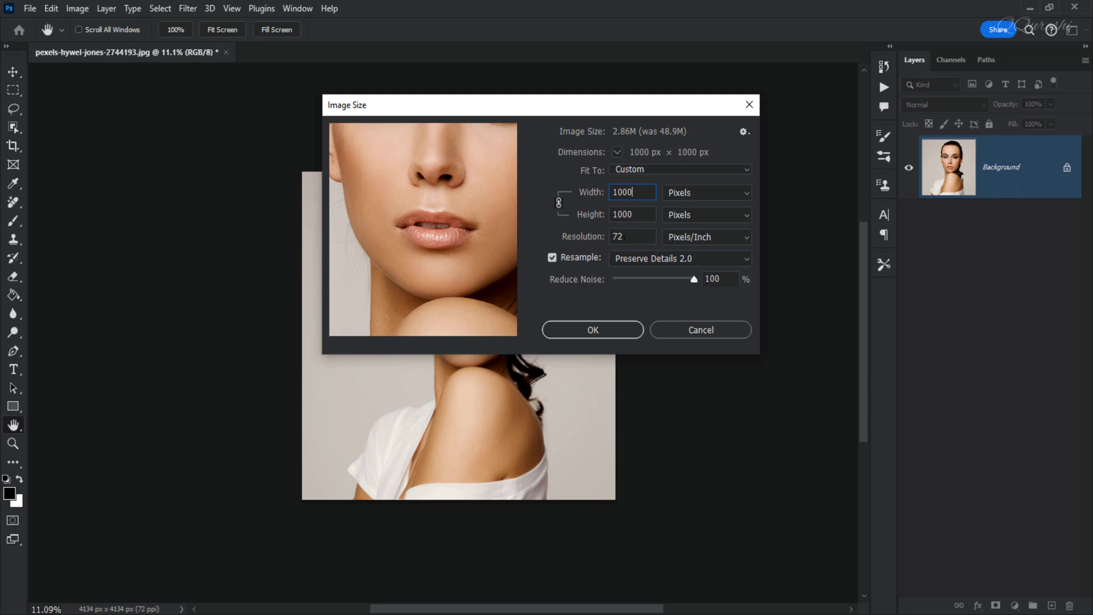
left_click(593, 330)
key("c")
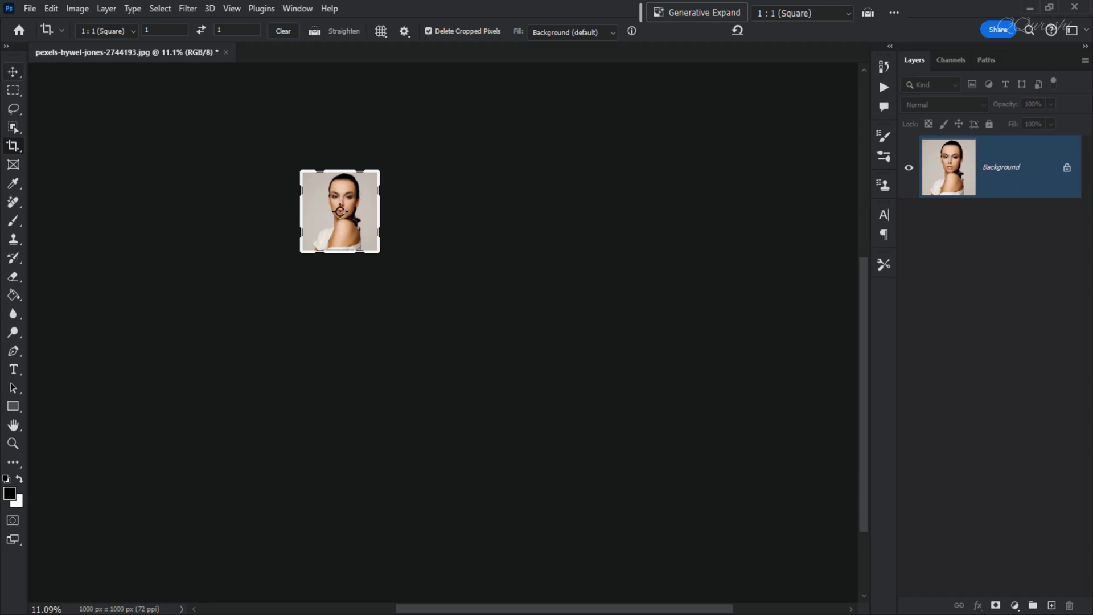
key("v")
key("ctrl+0")
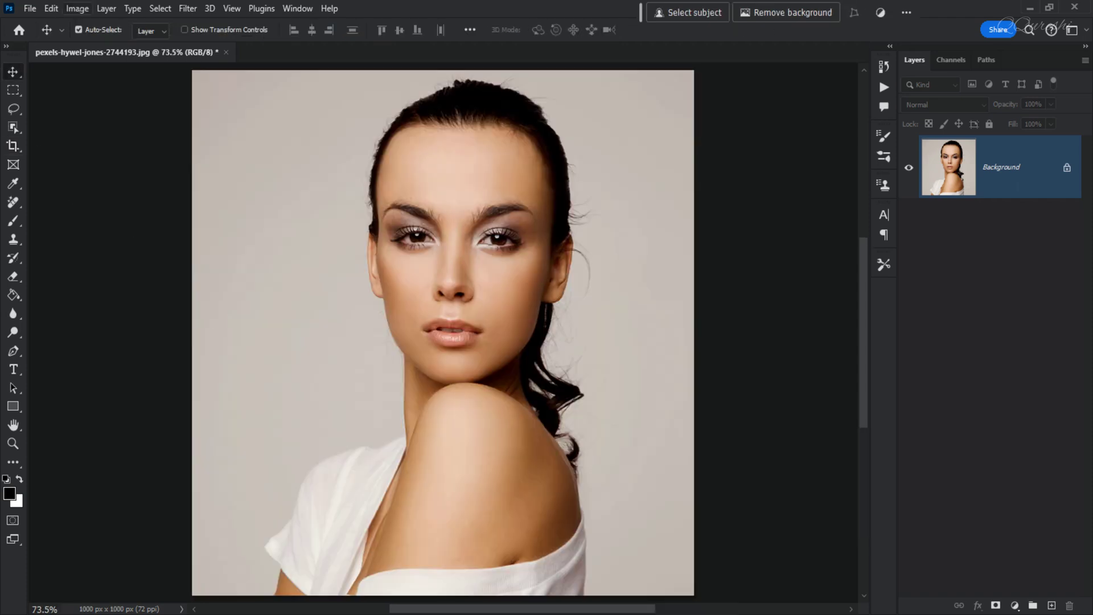
Check the image's colour mode and bit depth.
left_click(78, 8)
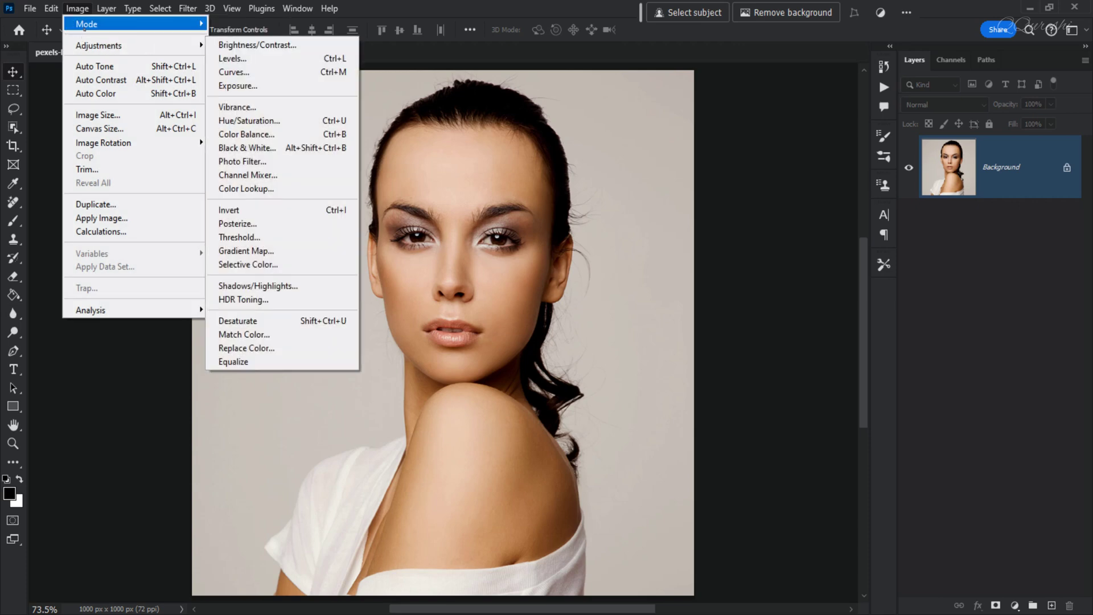
mouse_move(85, 26)
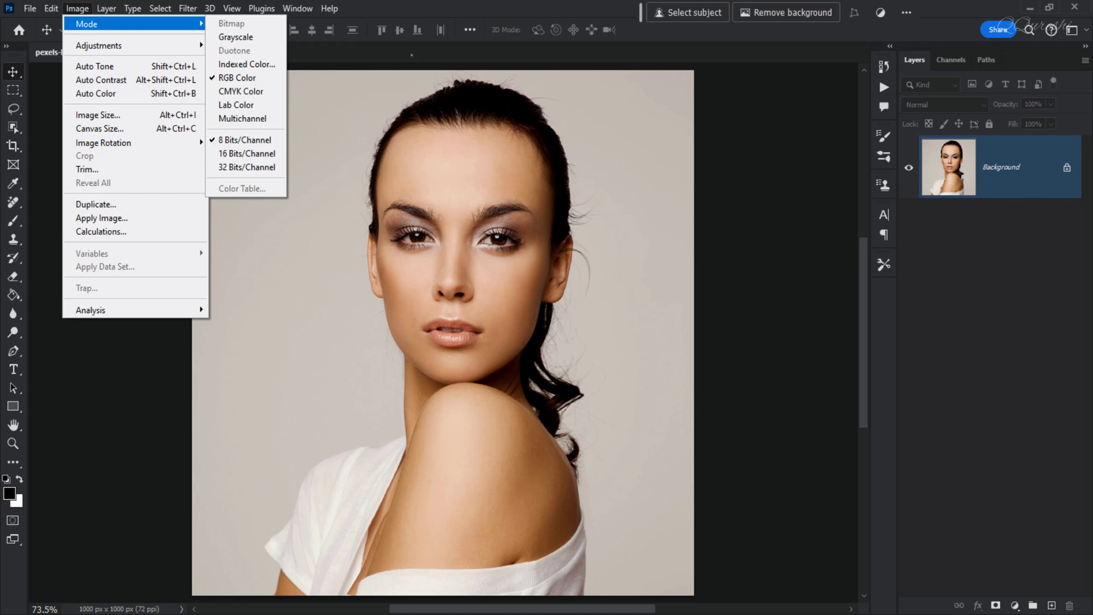
key("Escape")
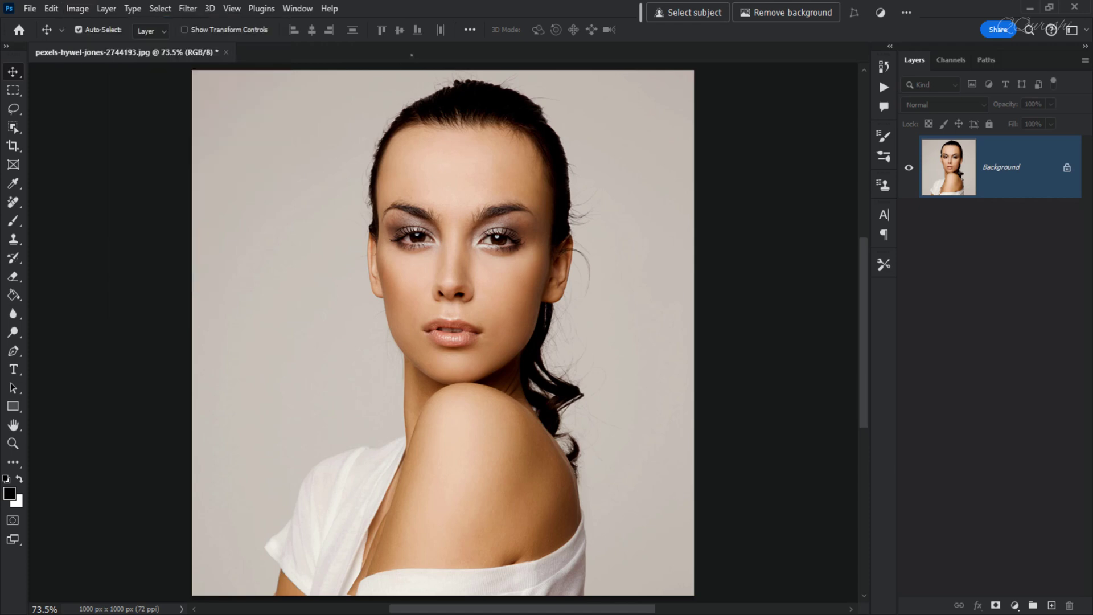
Select the woman with the automatic Subject selection.
key("ctrl+minus")
key("ctrl+minus")
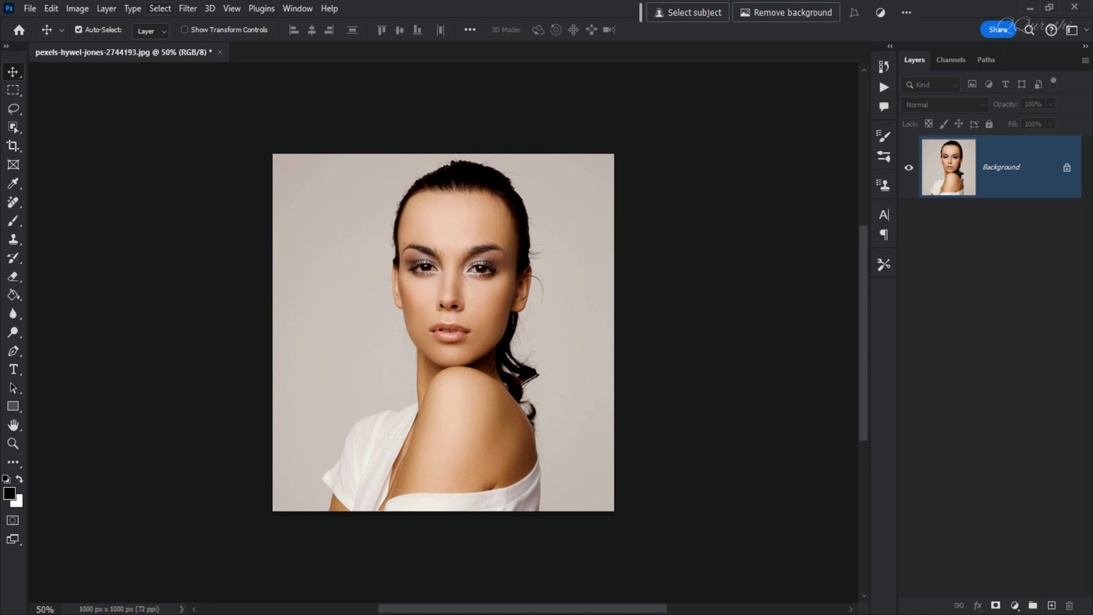
left_click(160, 9)
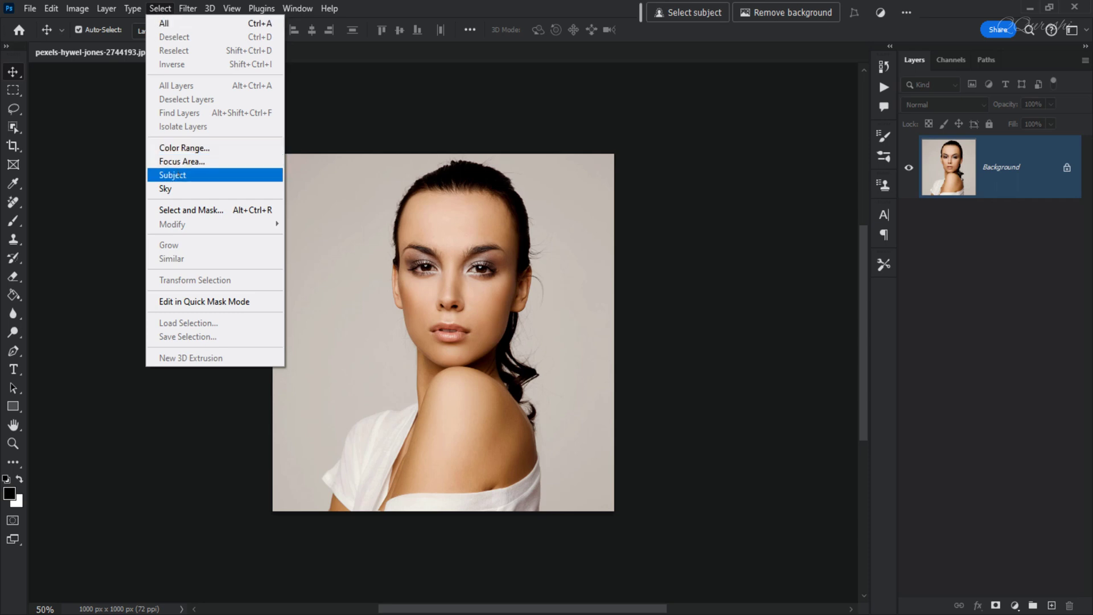
left_click(177, 174)
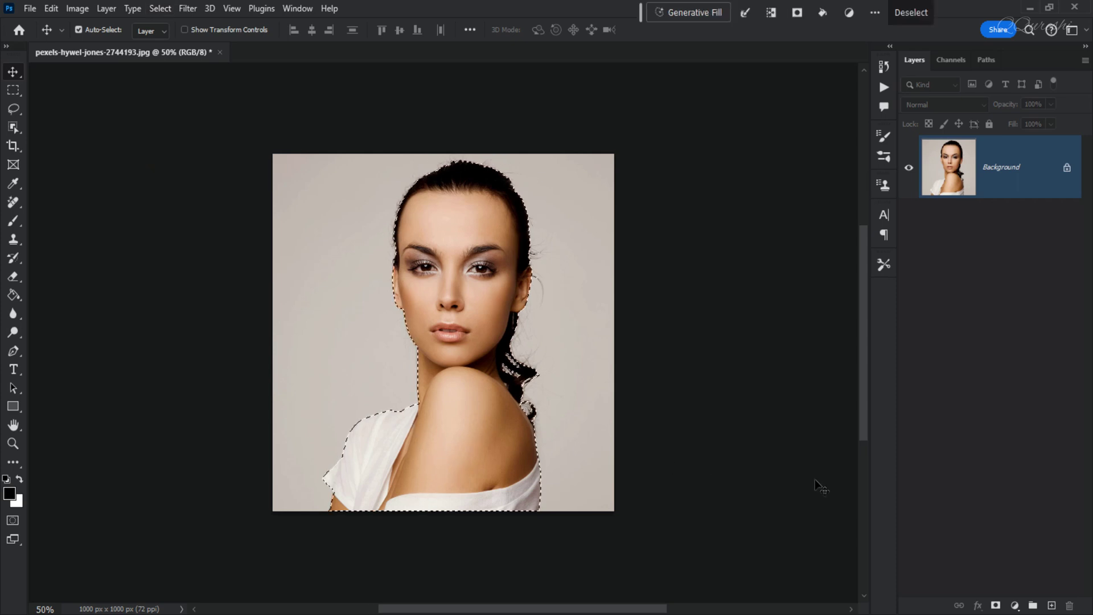
Add a new layer above the Background and name it "paint".
left_click(1051, 606)
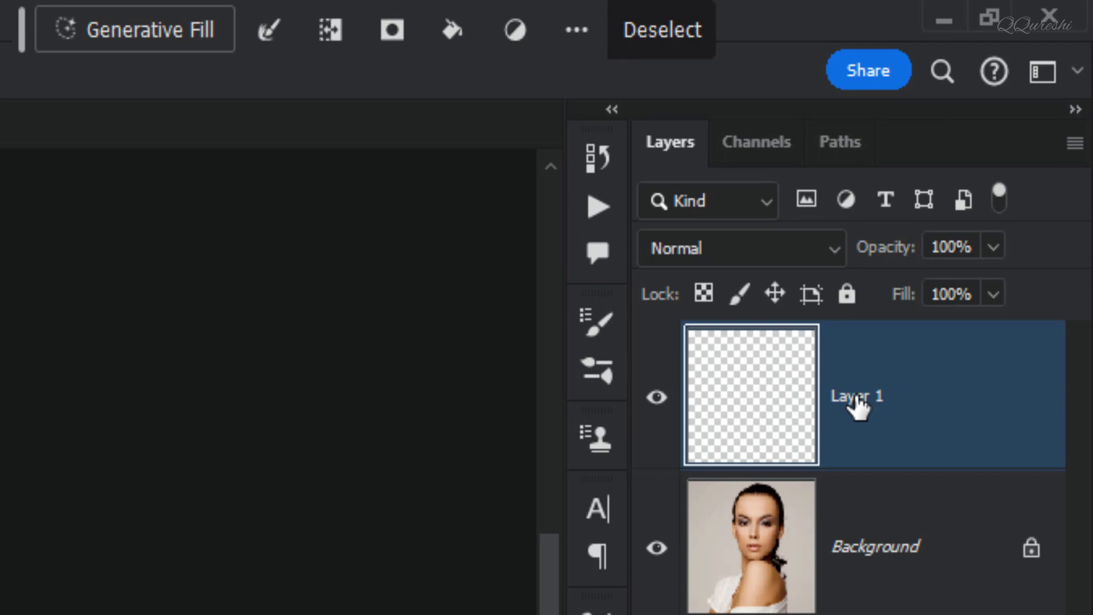
double_click(857, 398)
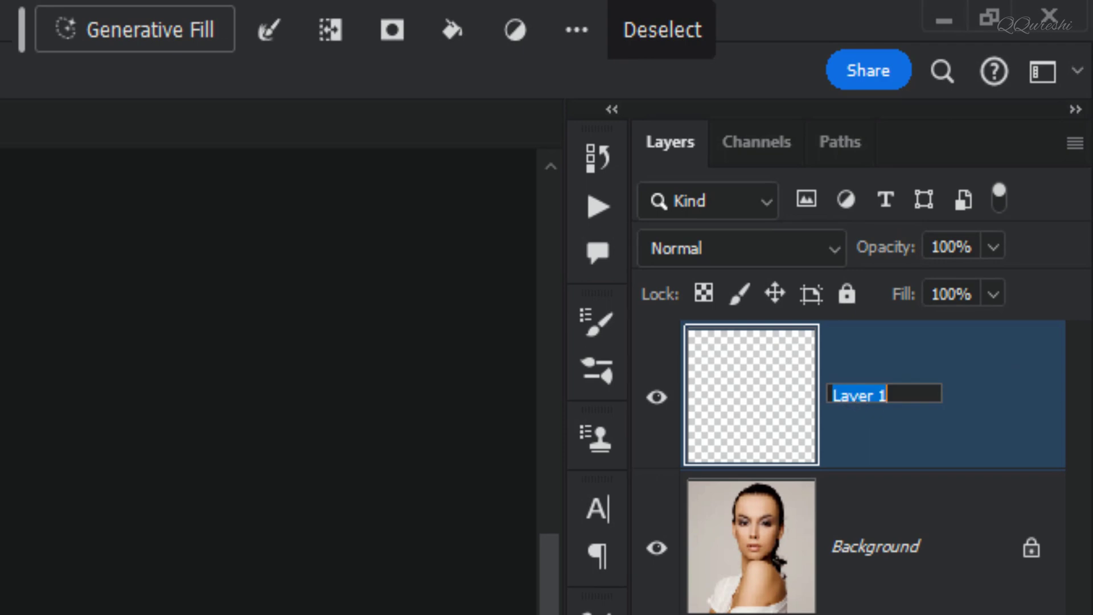
type("paint")
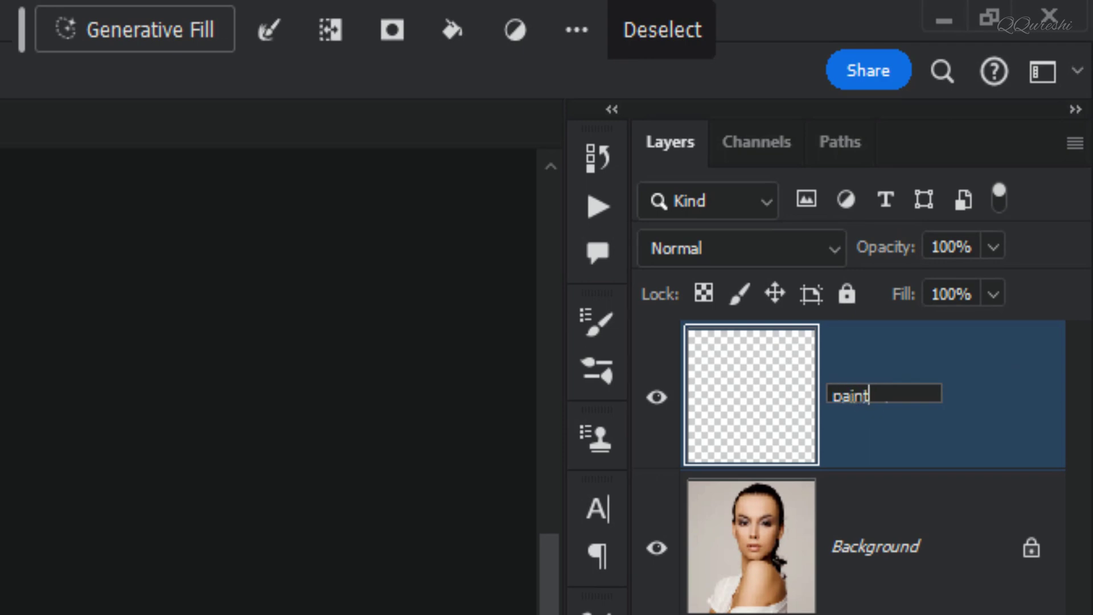
key("Return")
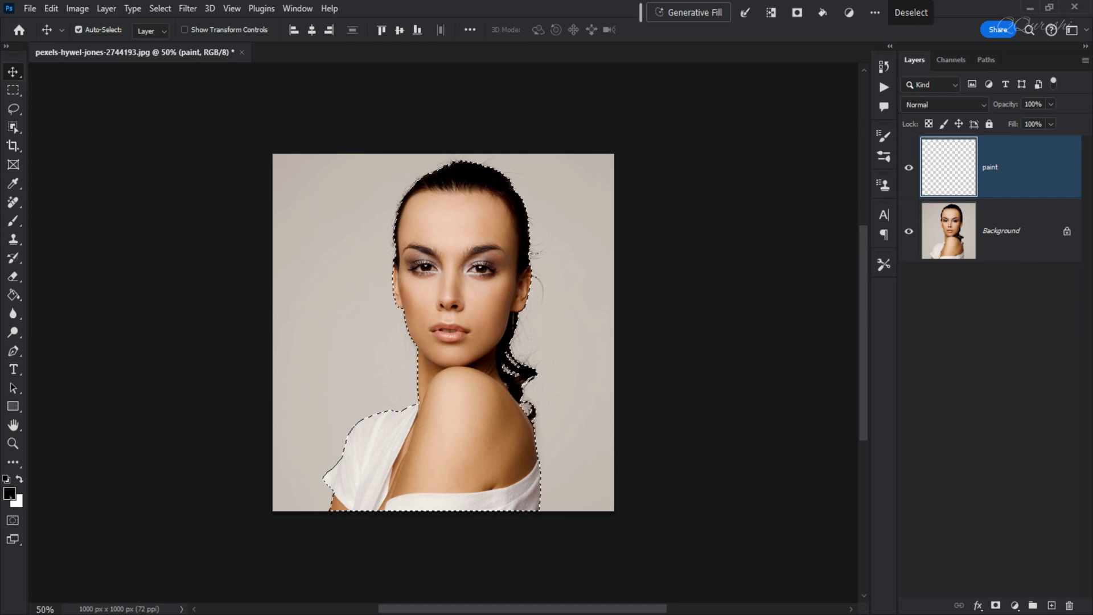
Set the foreground color to pure bright red.
left_click(9, 495)
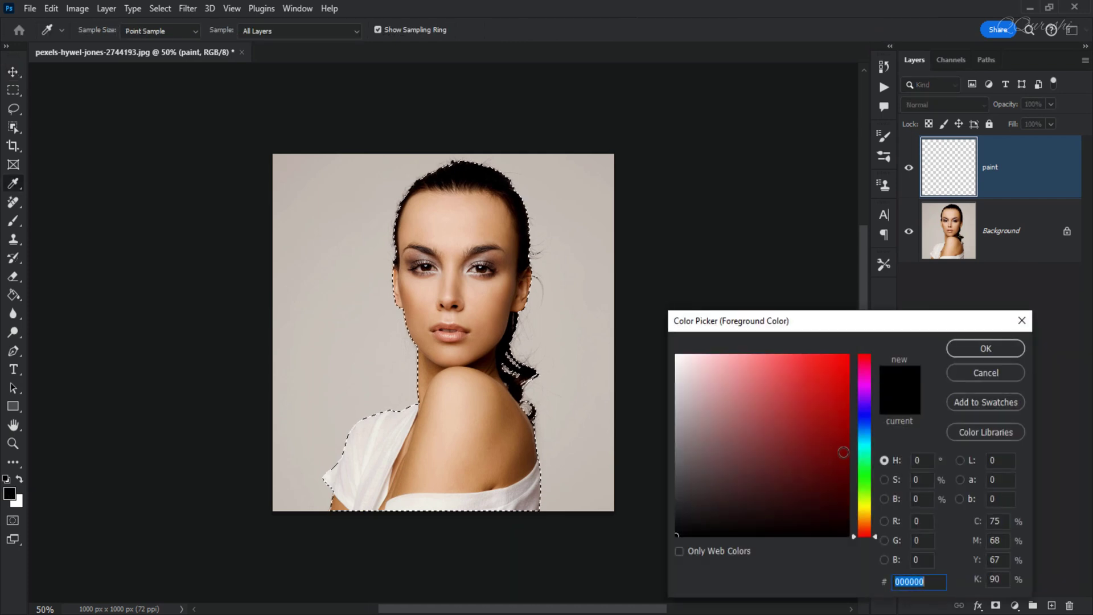
left_click_drag(833, 373, 849, 355)
left_click(986, 349)
key("v")
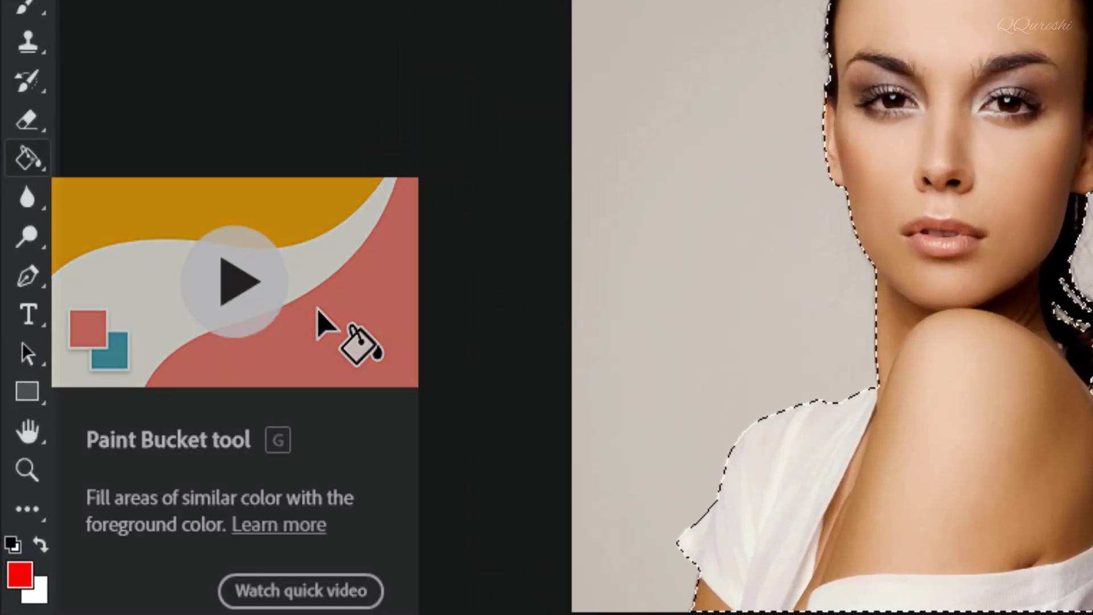
Fill the subject selection on the paint layer with red using the Paint Bucket tool, and deselect.
right_click(13, 295)
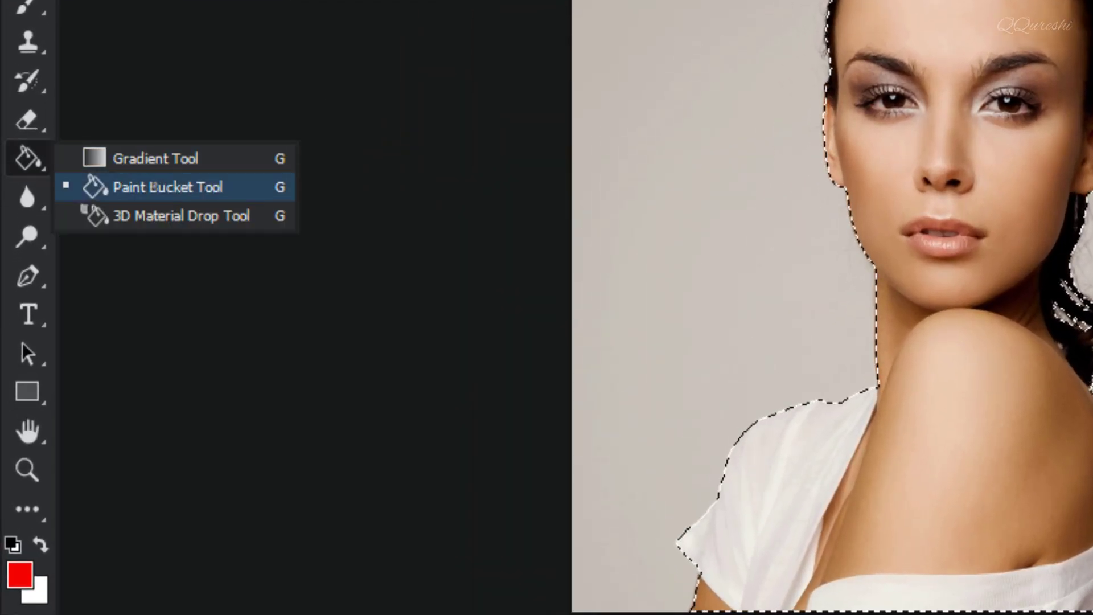
left_click(168, 187)
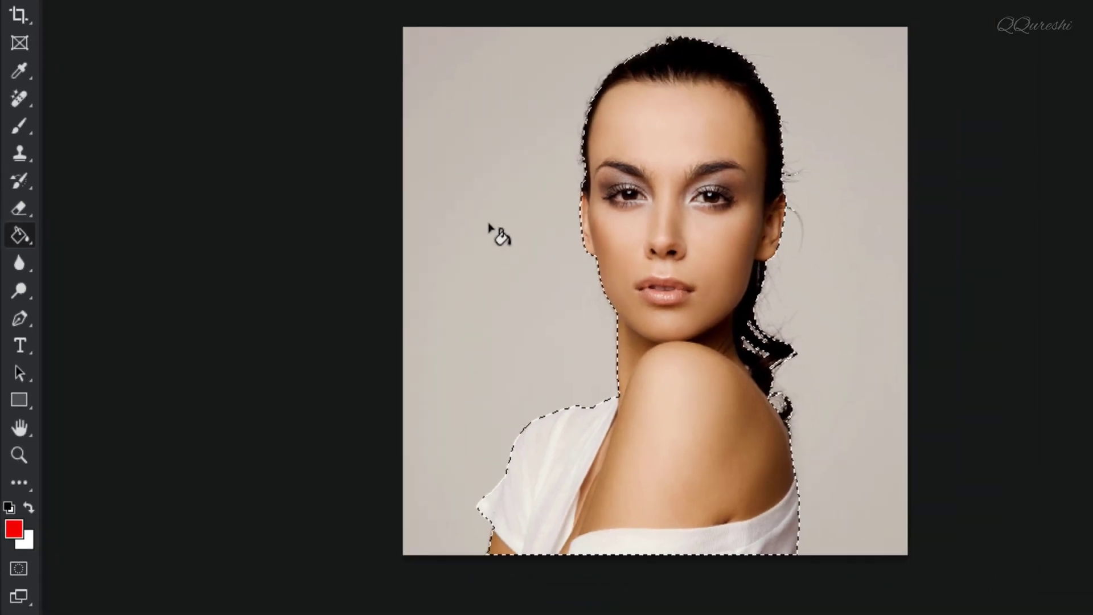
left_click(455, 261)
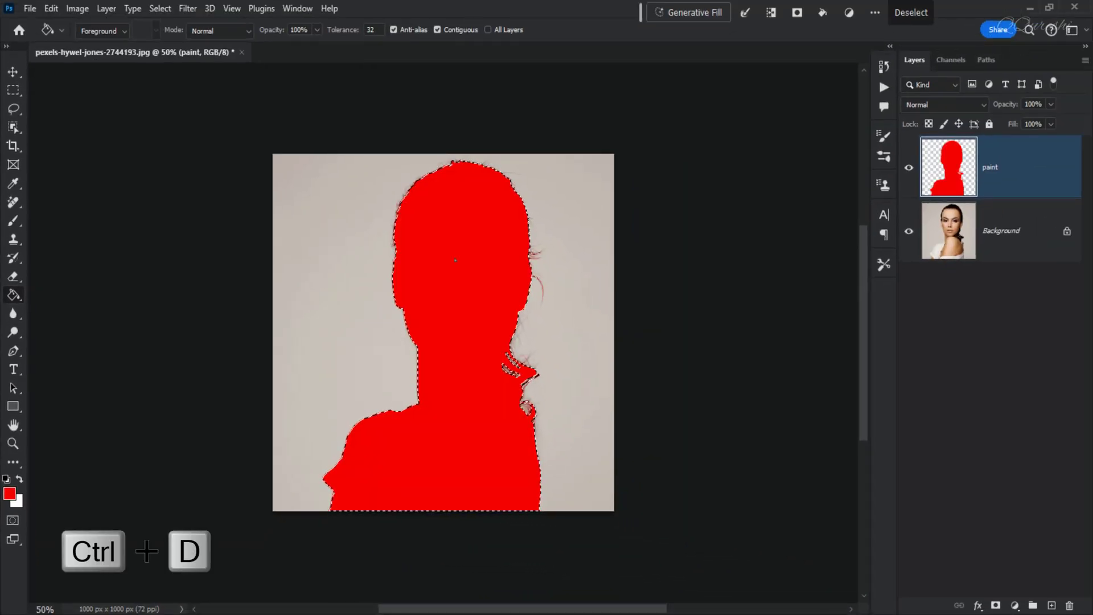
key("ctrl+d")
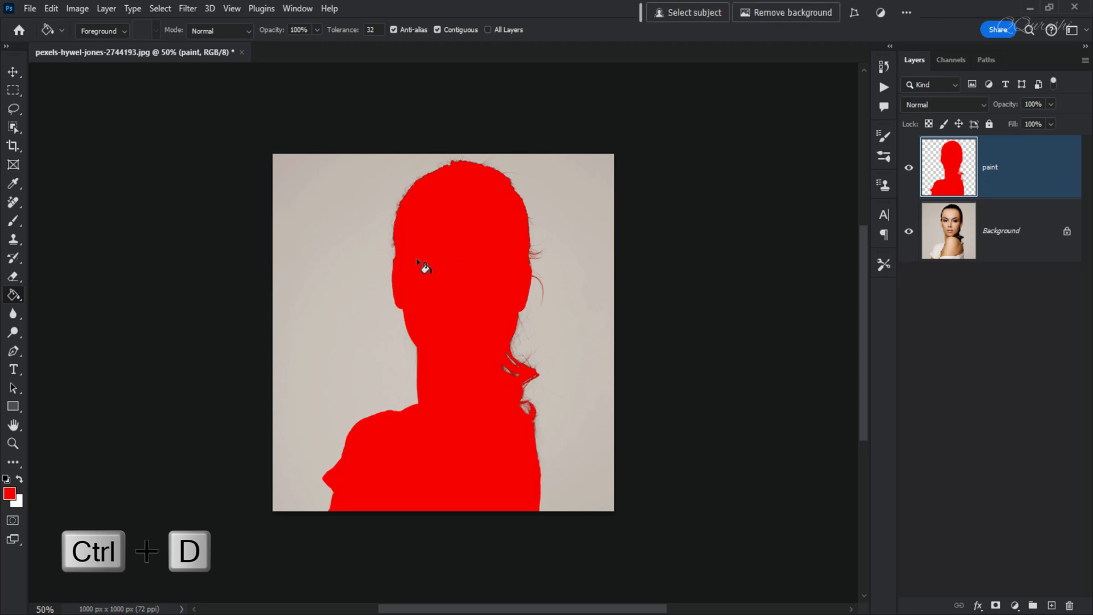
Erase the red fill over the lower chest and white top with a soft 250 px Eraser, leaving a faded edge.
right_click(13, 277)
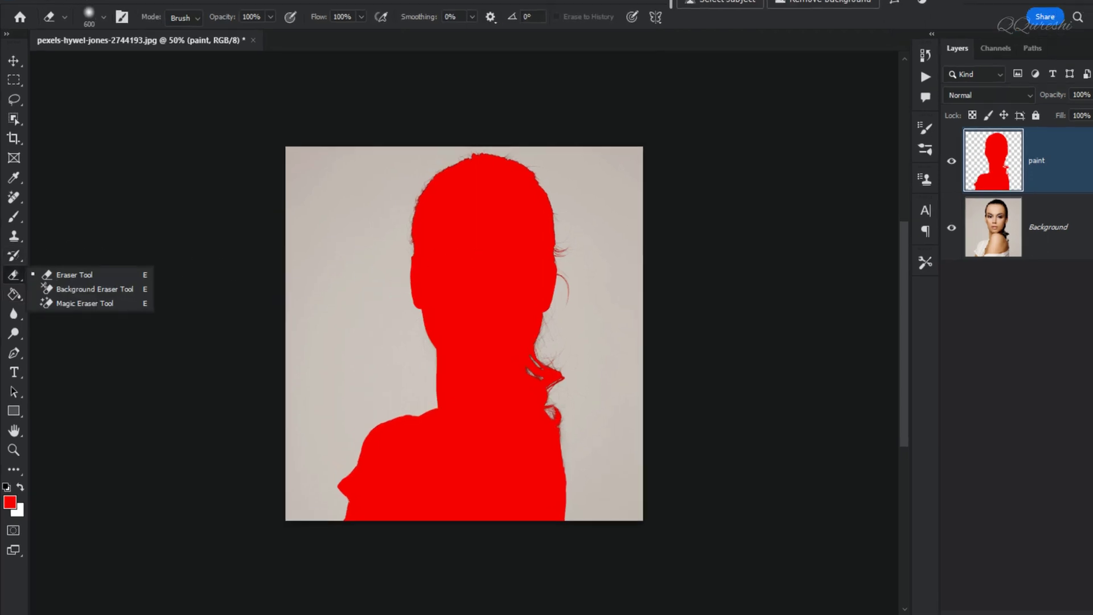
left_click(68, 276)
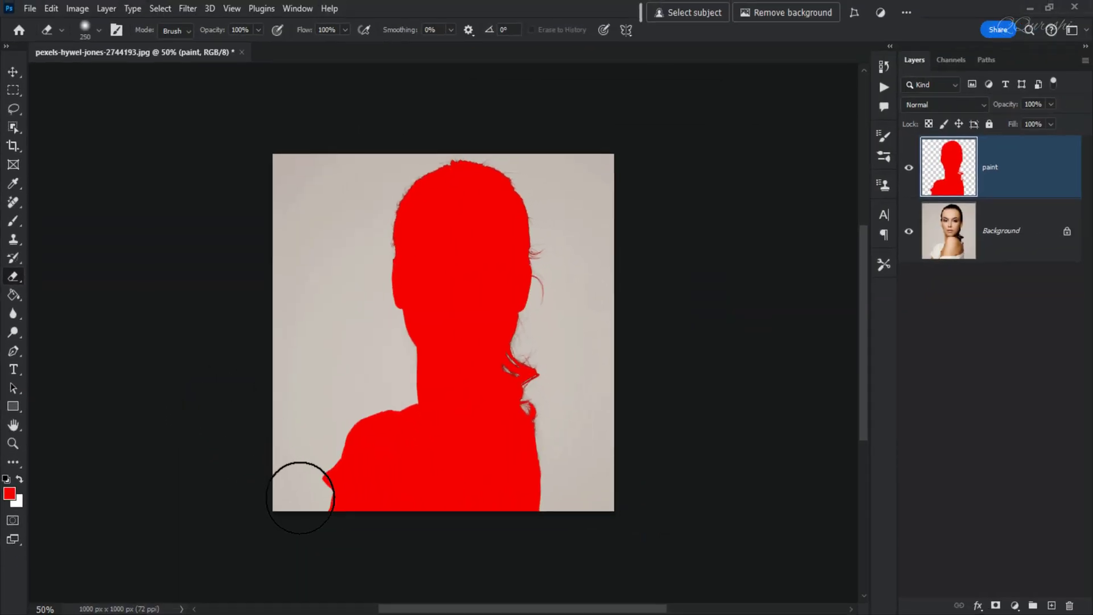
mouse_move(300, 501)
left_mouse_down()
mouse_move(415, 508)
mouse_move(505, 469)
mouse_move(562, 481)
mouse_move(436, 513)
mouse_move(305, 500)
mouse_move(395, 508)
mouse_move(568, 493)
left_mouse_up()
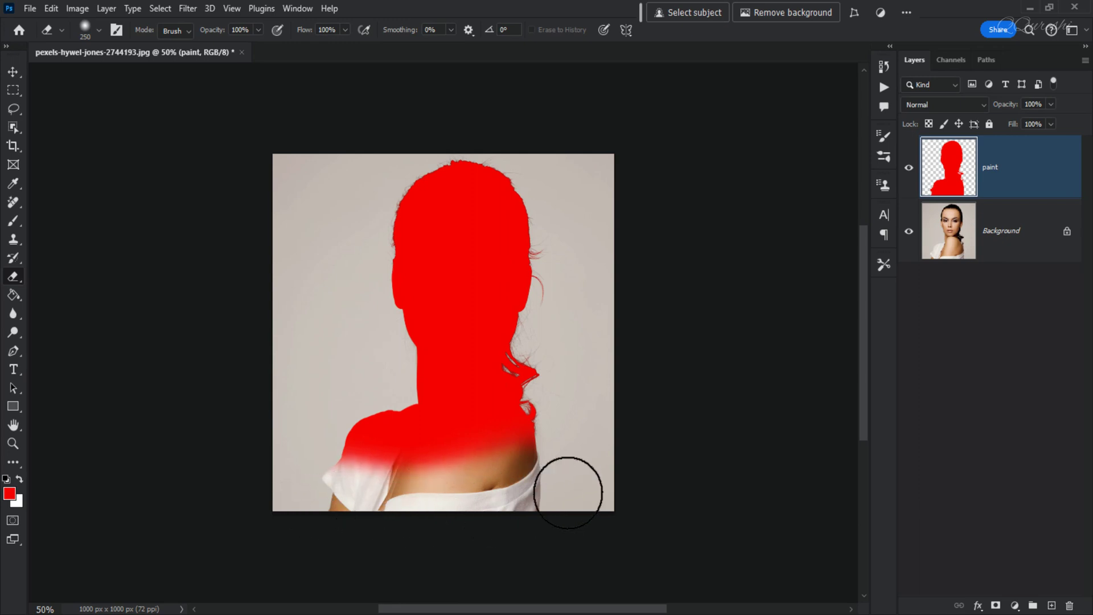
left_click_drag(568, 493, 390, 508)
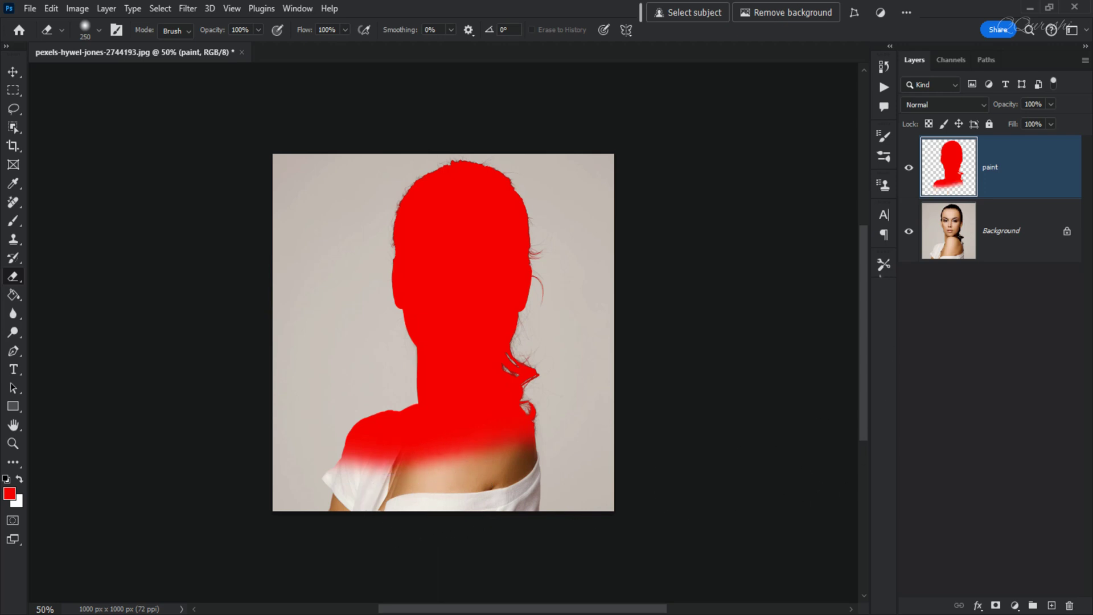
Hide the paint layer and extend the canvas with the Crop tool to about 1096 x 1096 px, adding an even white border.
left_click(909, 171)
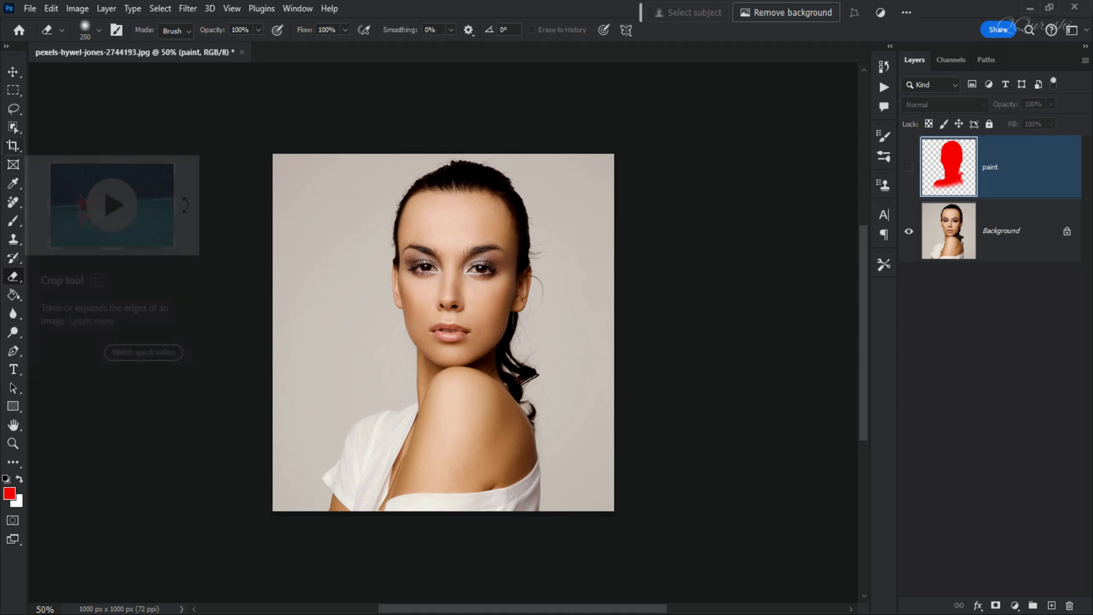
left_click(12, 146)
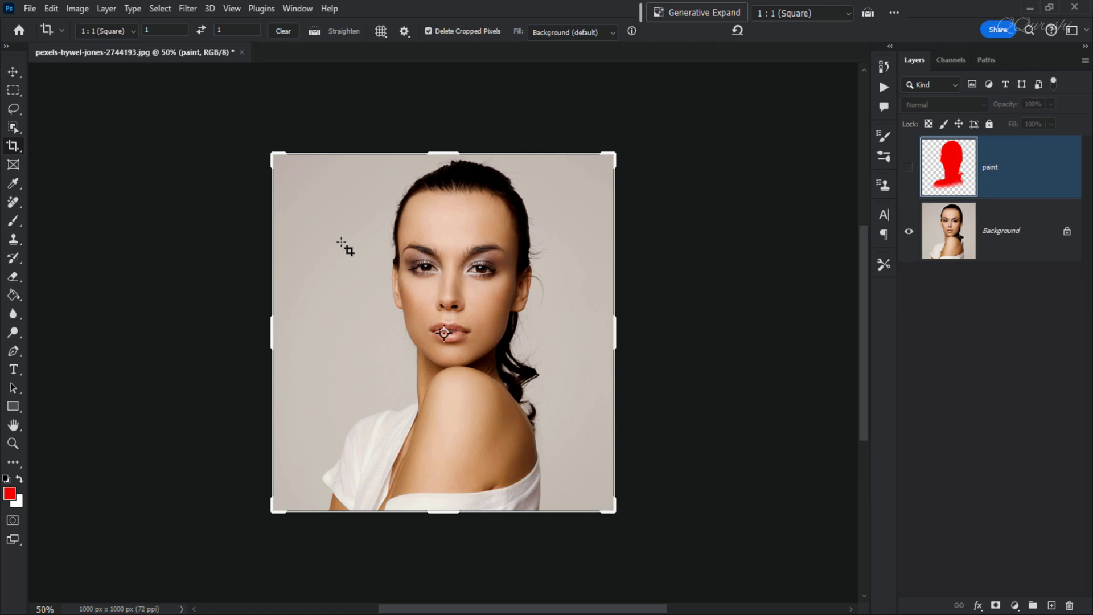
left_click_drag(443, 152, 443, 151)
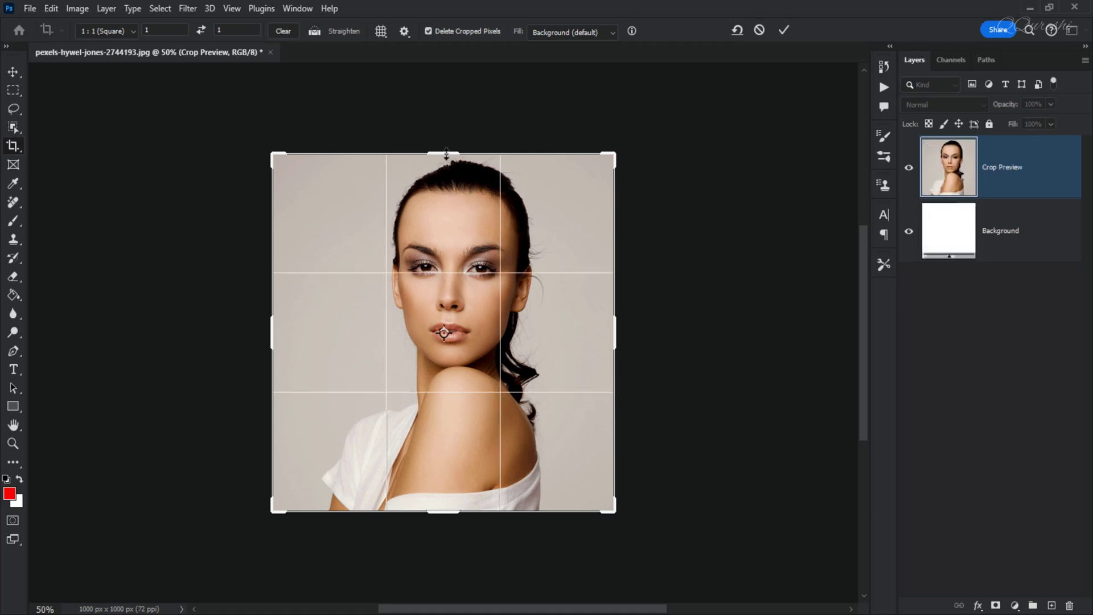
left_click_drag(447, 151, 452, 136)
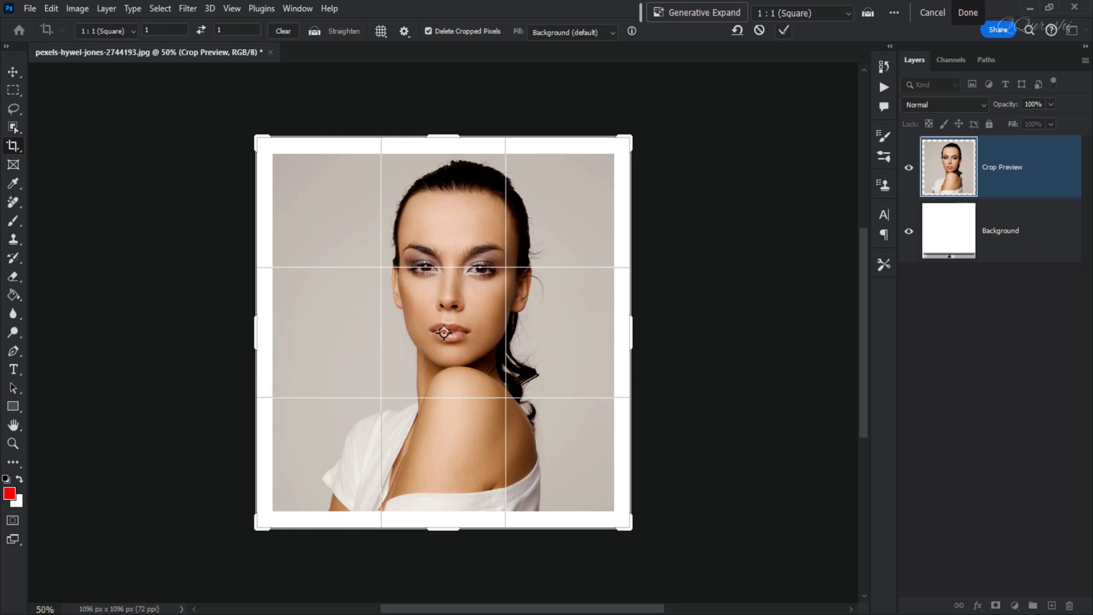
key("Return")
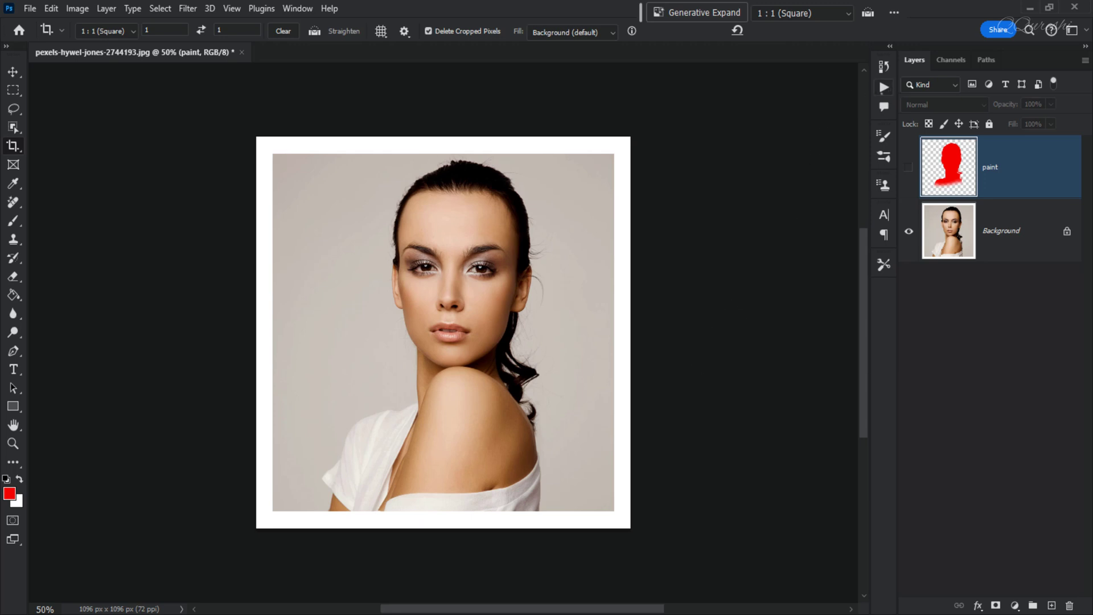
Play the "Play me" action from the Face Painting Art Photoshop Action set and fit the finished artwork in view.
left_click(884, 88)
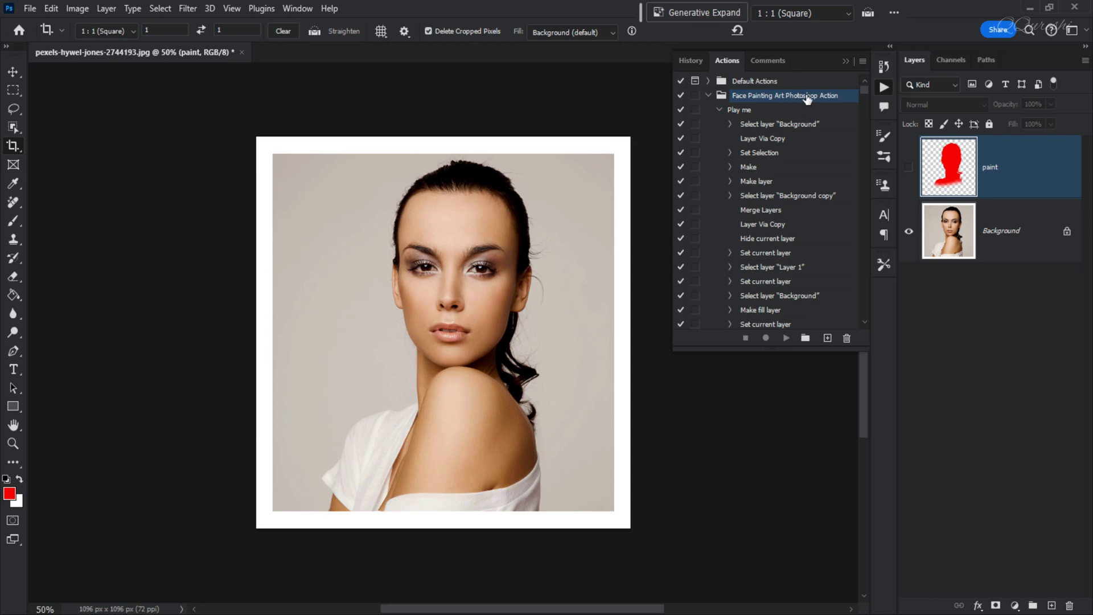
left_click(745, 112)
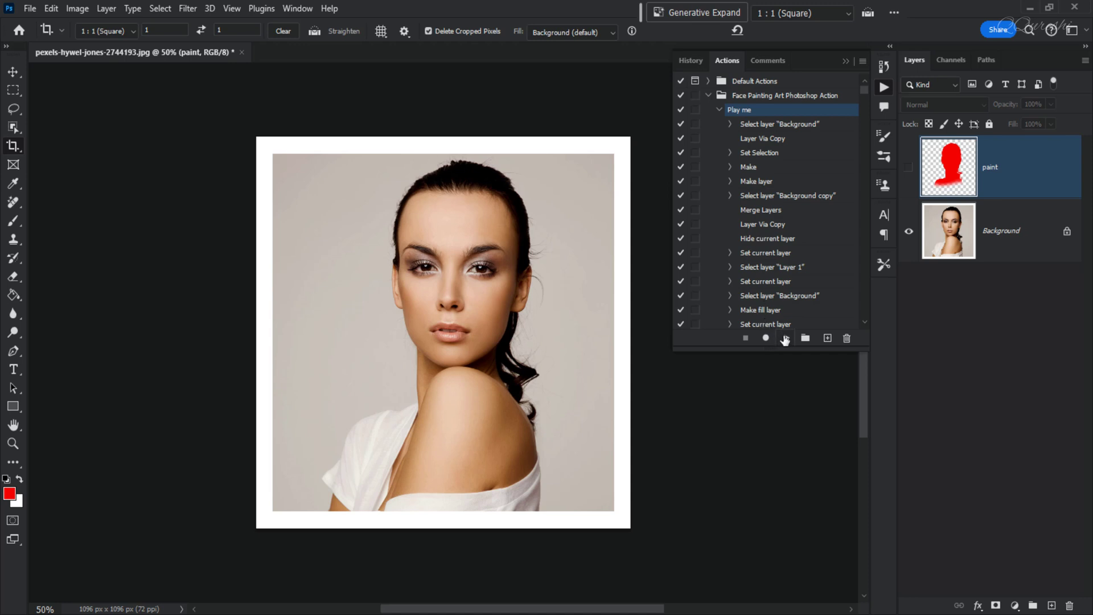
left_click(785, 339)
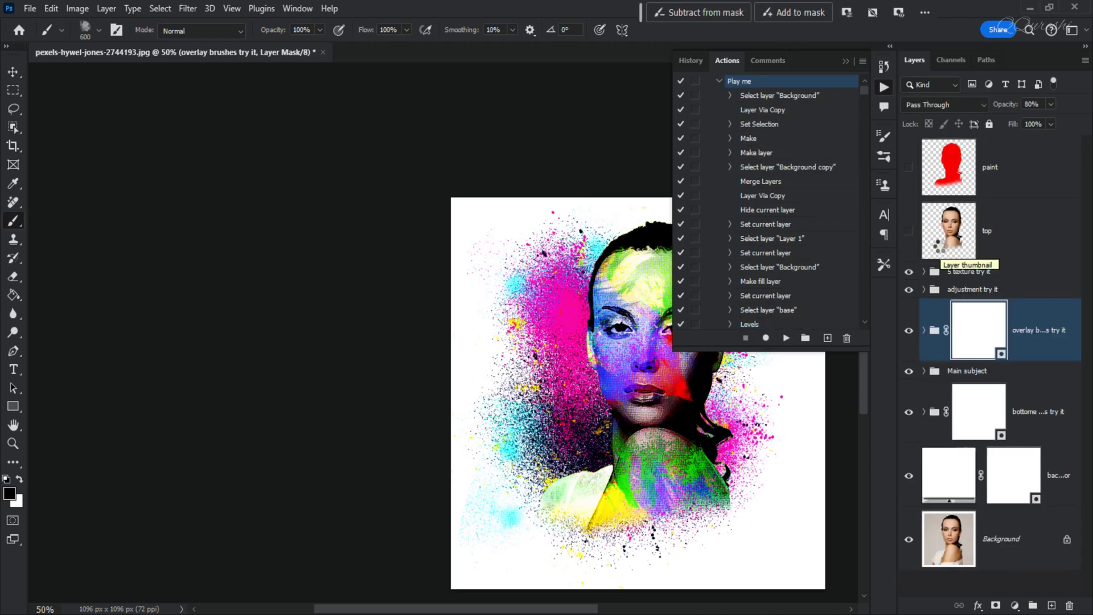
key("ctrl+0")
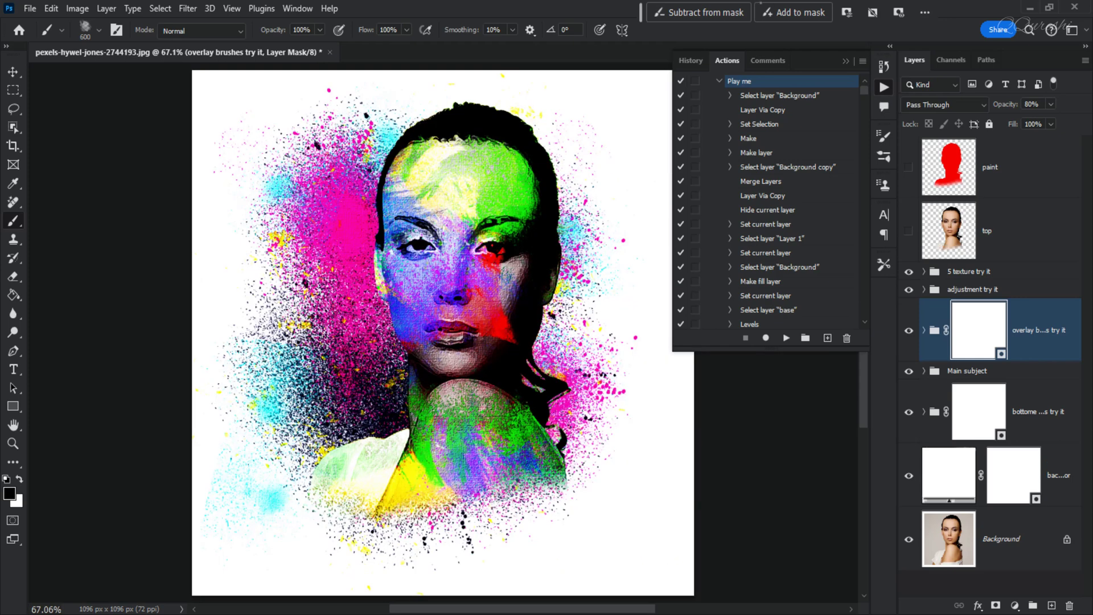
left_click(720, 80)
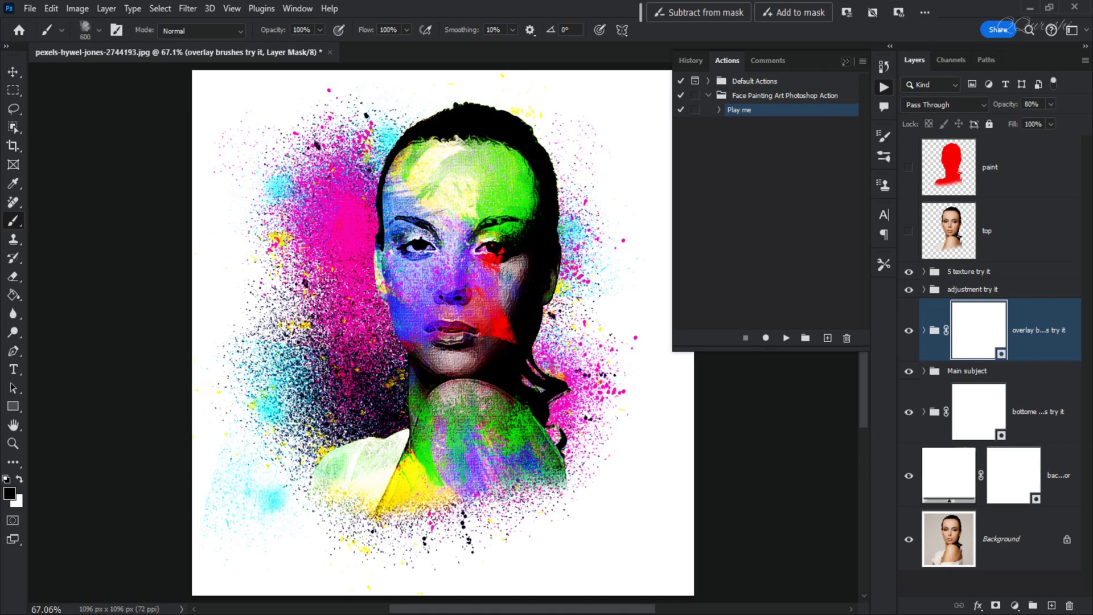
left_click(846, 61)
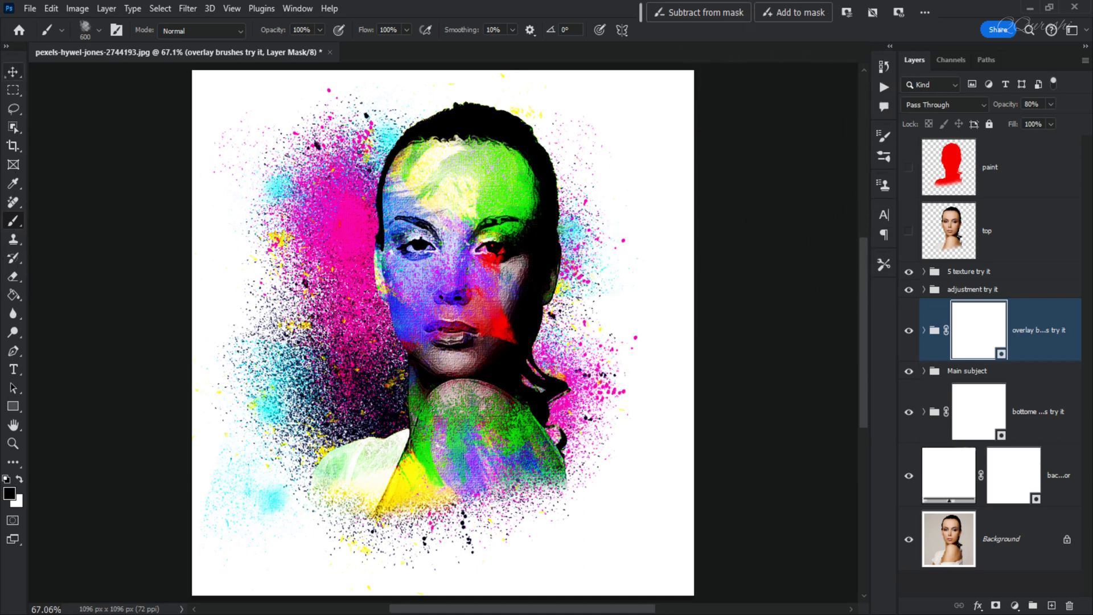
Preview textures tex 1 to tex 4 one at a time in the "5 texture try it" group, leaving only tex 5 shown.
key("v")
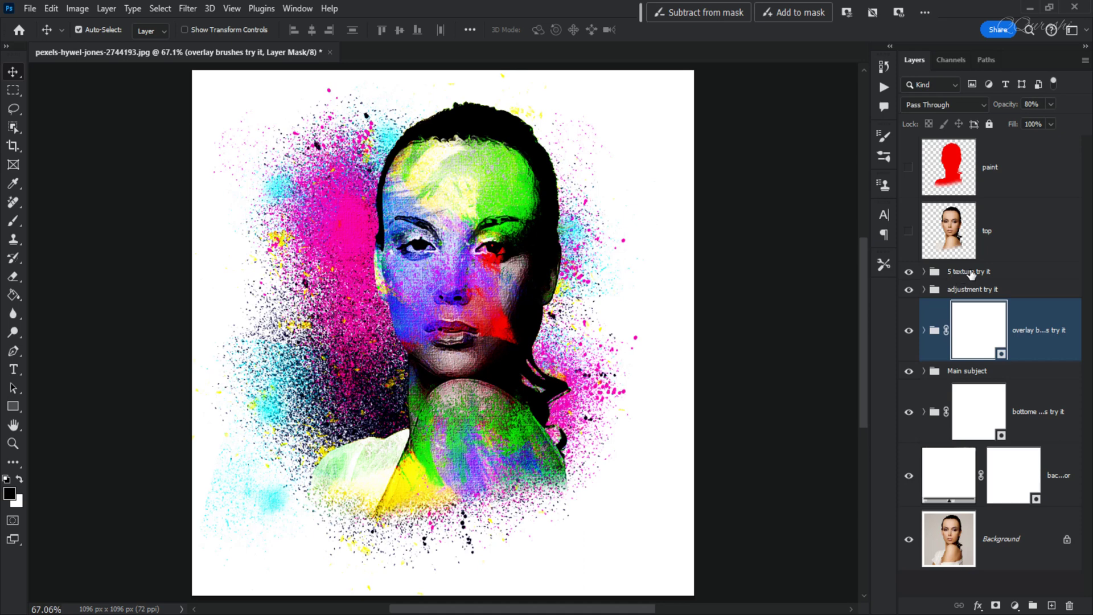
left_click(924, 271)
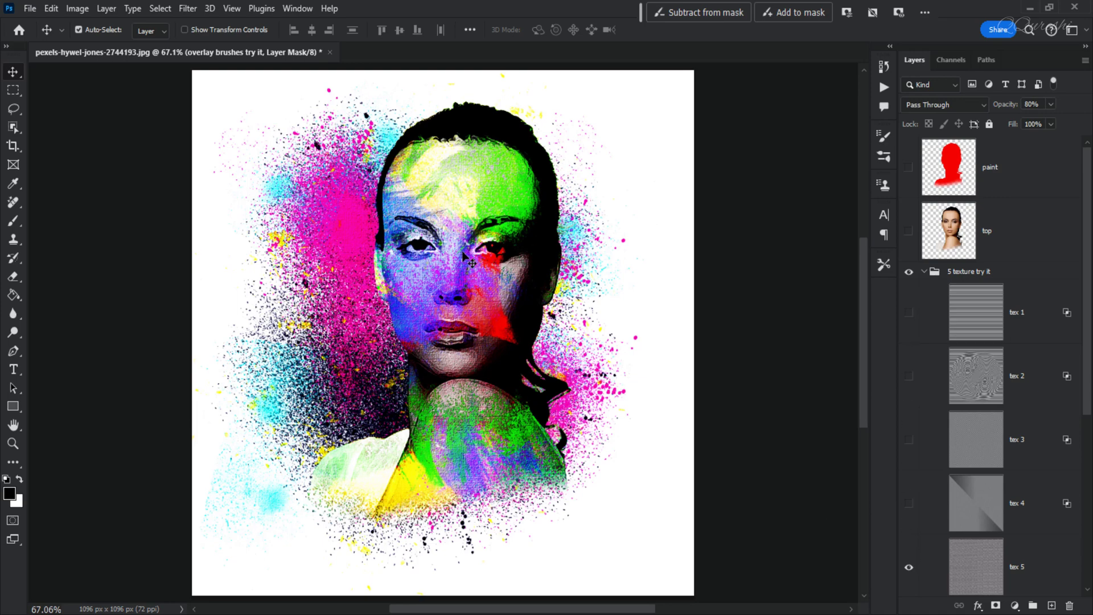
scroll(469, 261, "up", 2)
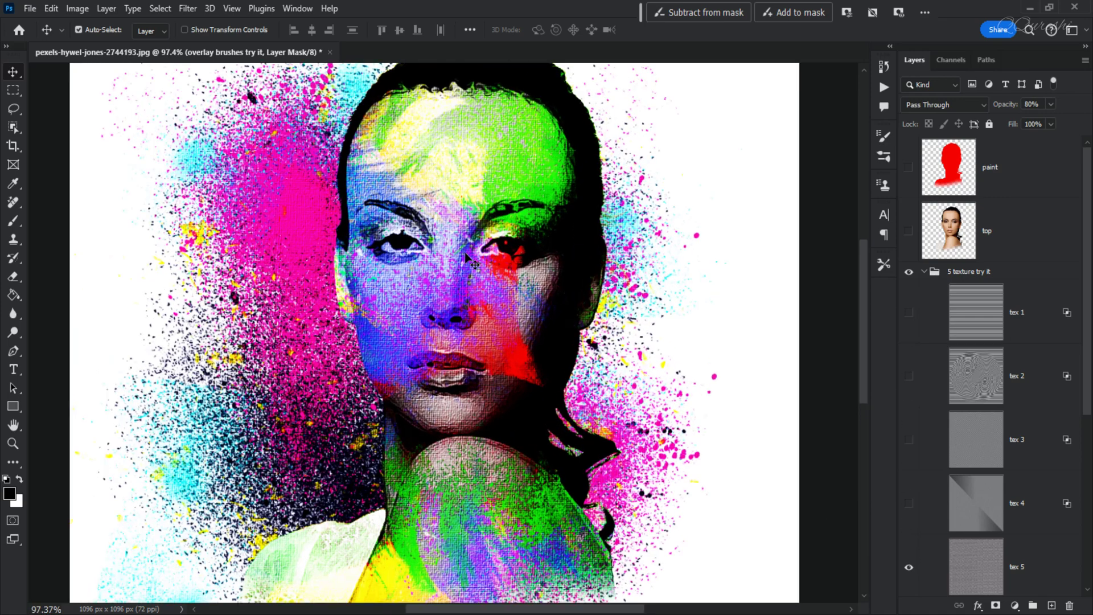
left_click(912, 572)
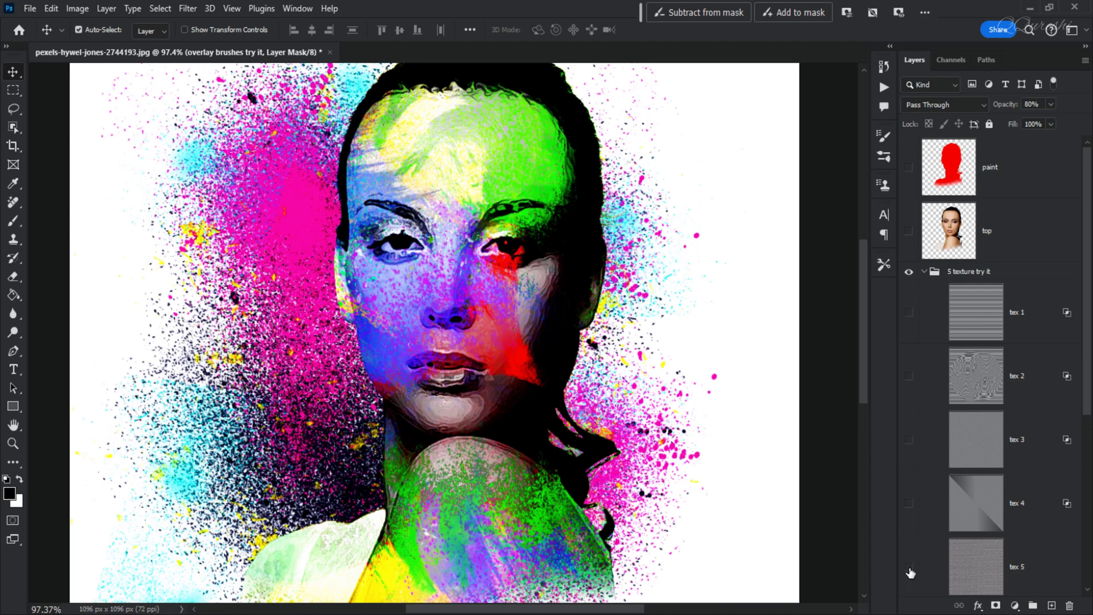
left_click(909, 506)
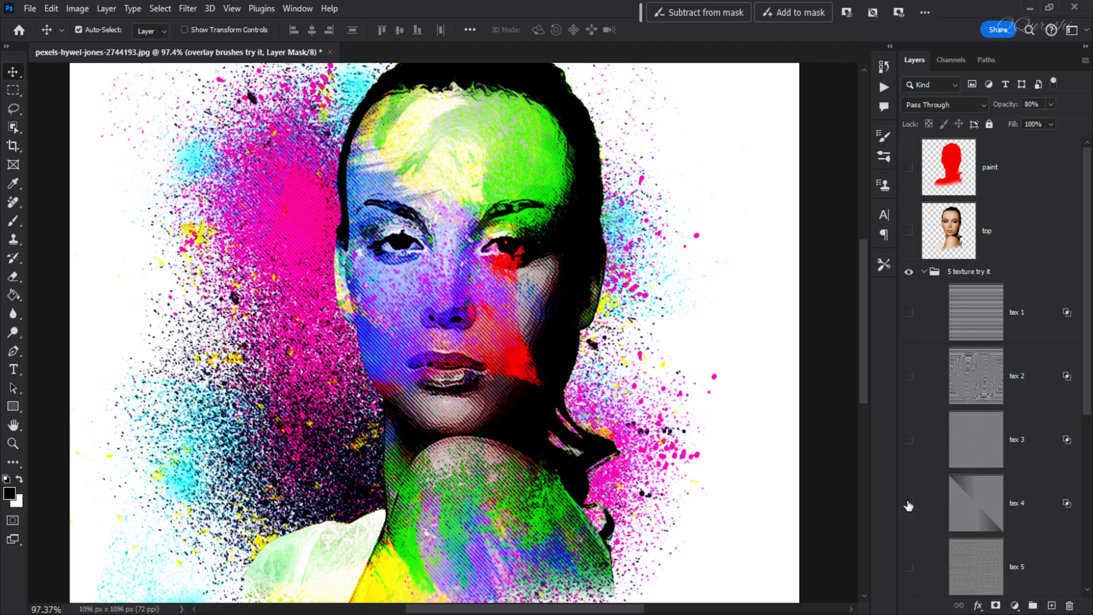
left_click(909, 506)
left_click(909, 440)
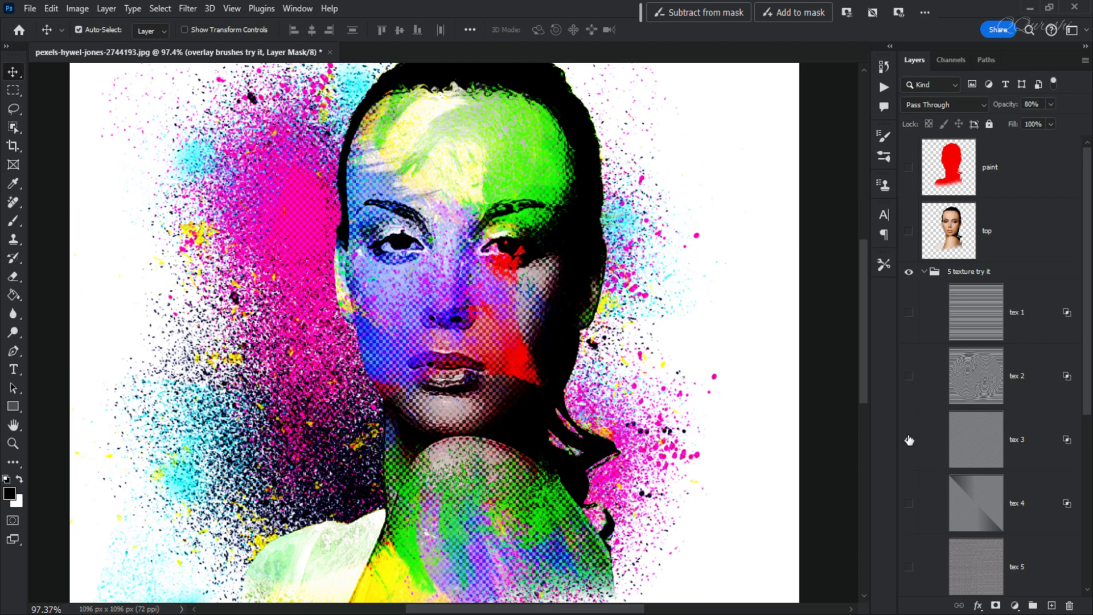
left_click(910, 440)
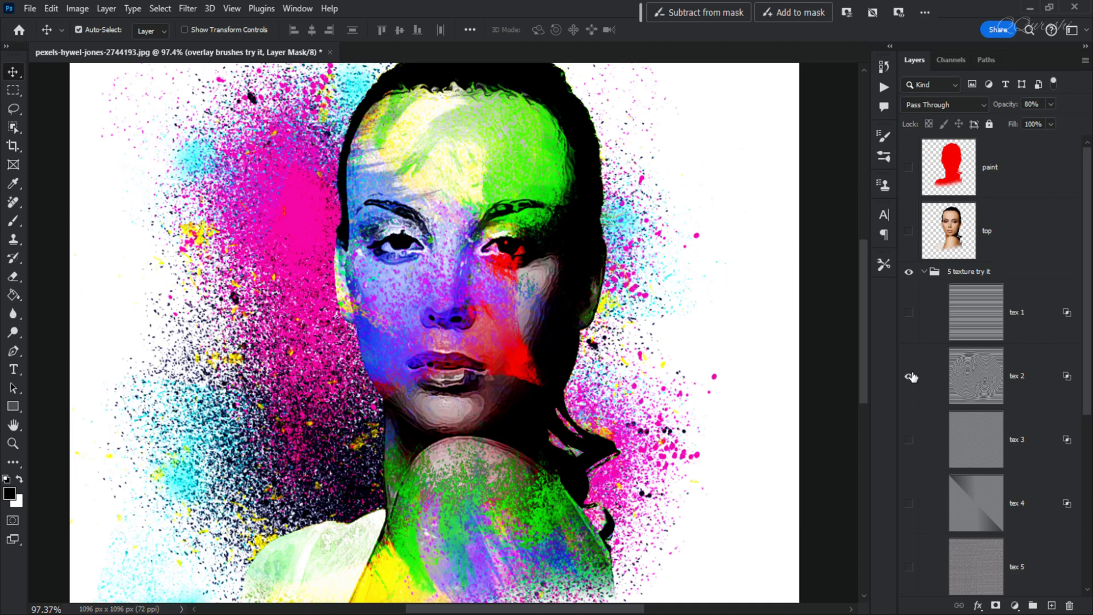
left_click(909, 376)
left_click(909, 376)
left_click(910, 312)
left_click(910, 313)
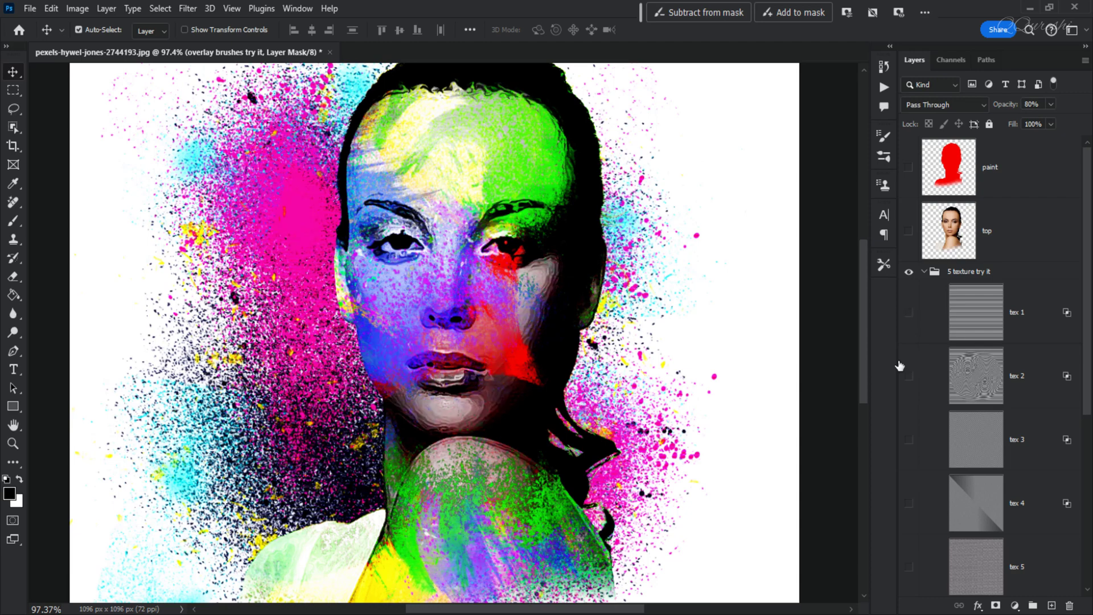
left_click(911, 569)
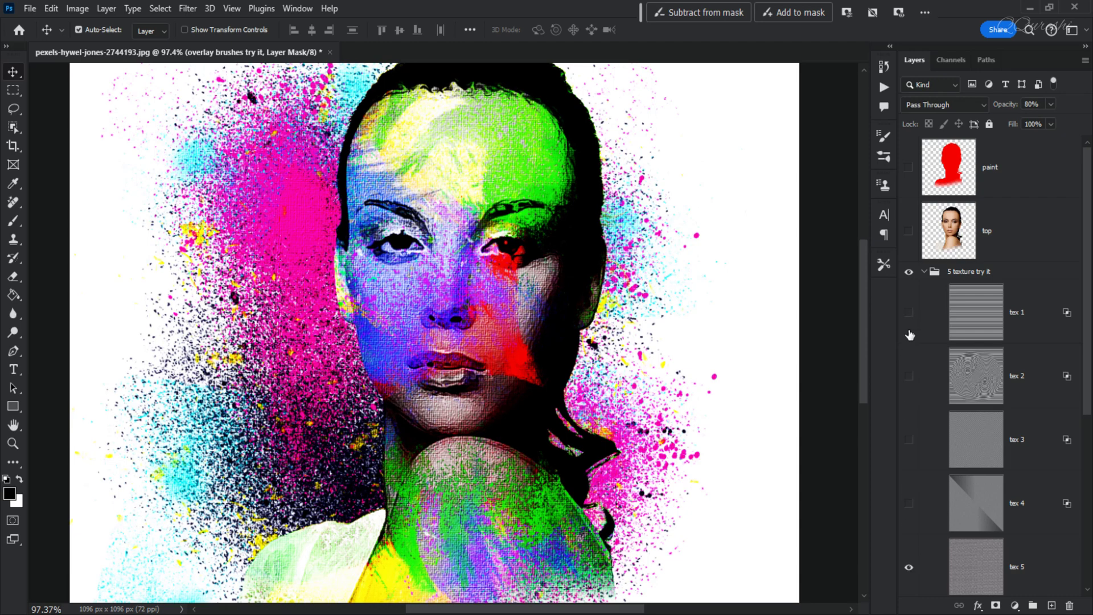
left_click(924, 272)
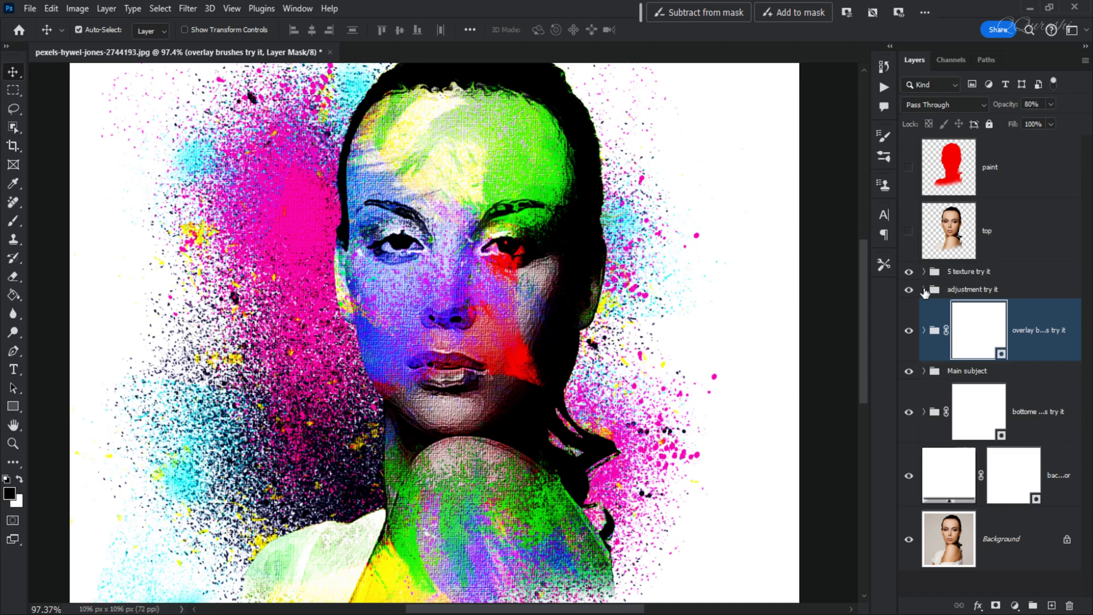
Examine the adjustment layers inside the "adjustment try it" group and collapse it again.
left_click(924, 290)
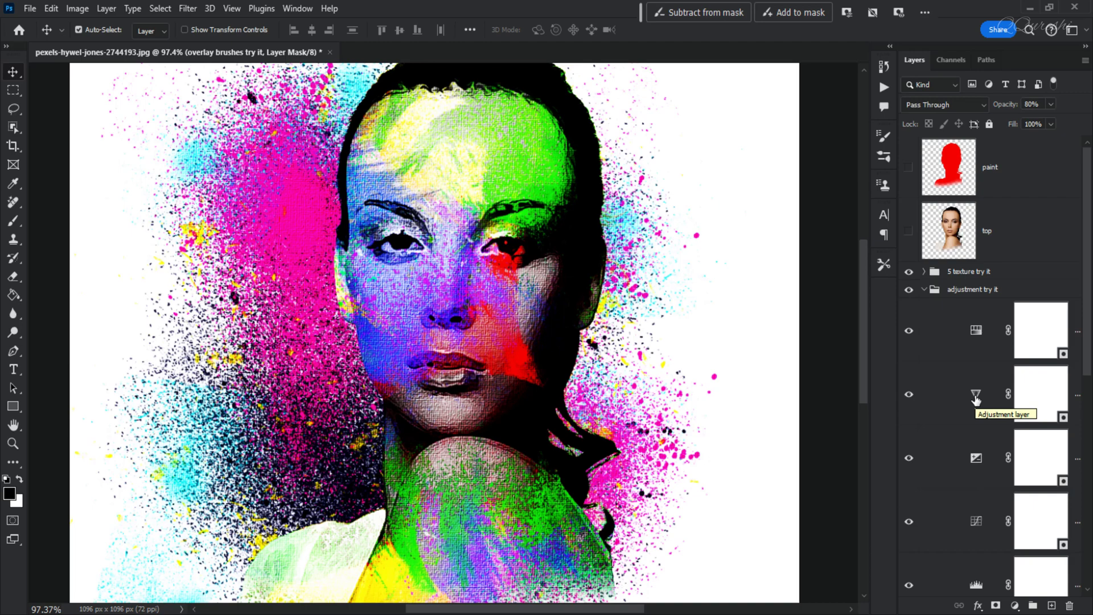
scroll(976, 401, "down", 1)
scroll(976, 400, "down", 1)
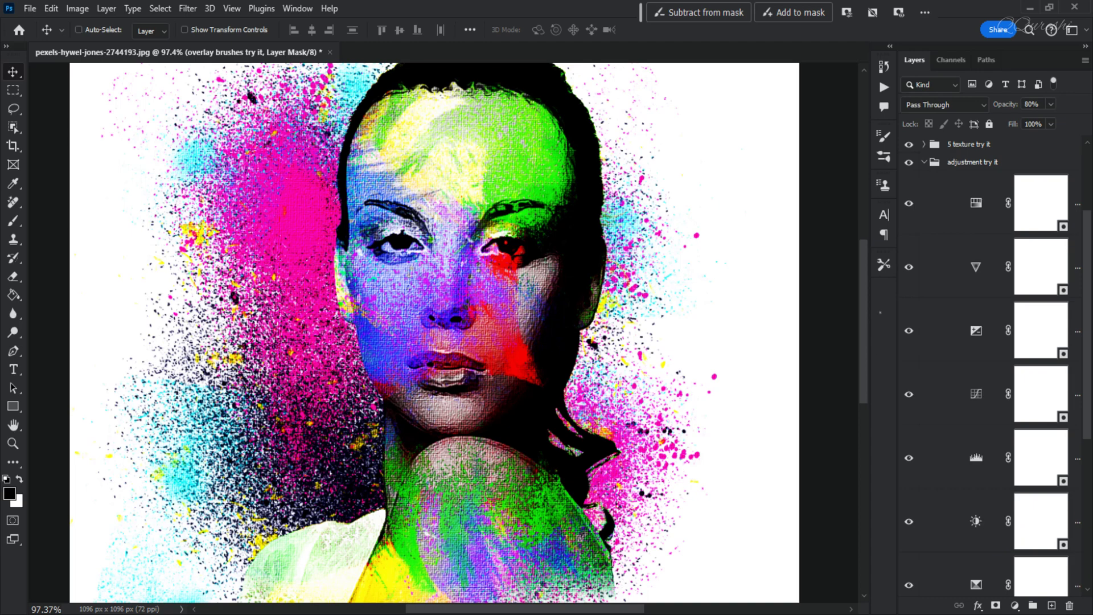
scroll(443, 333, "down", 3)
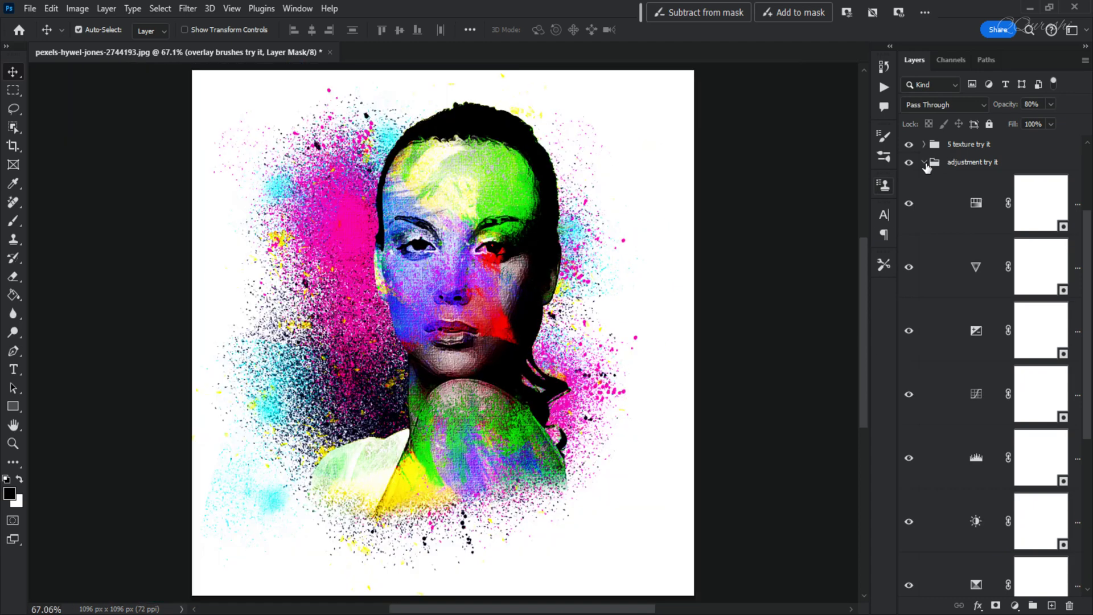
left_click(924, 162)
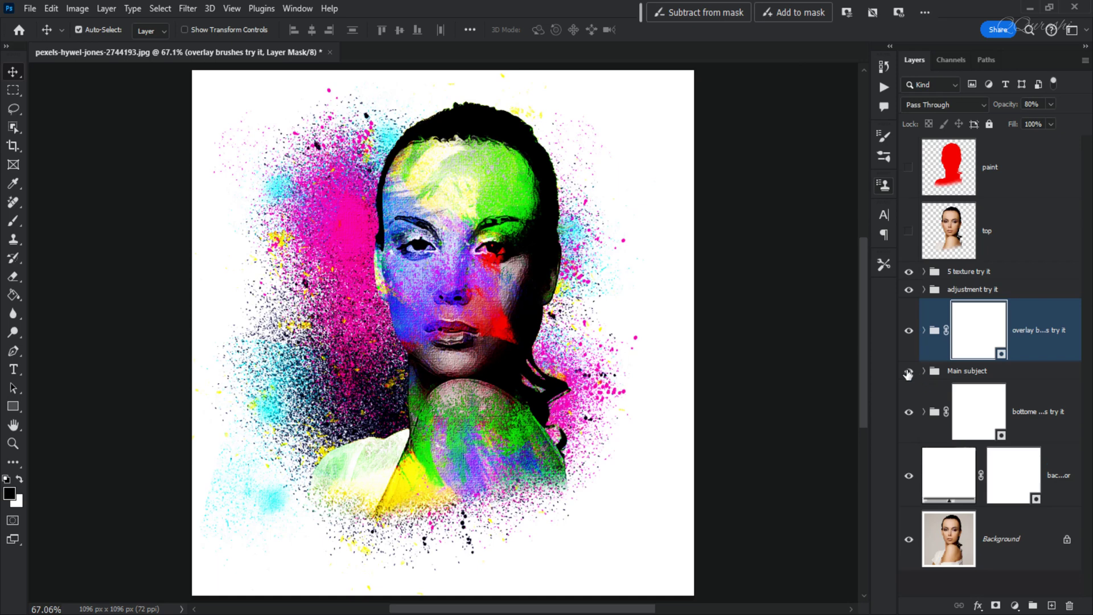
Toggle the "Main subject" and "bottome brushes try it" groups off and on to inspect their effect, and select the bottom brushes group.
left_click(908, 372)
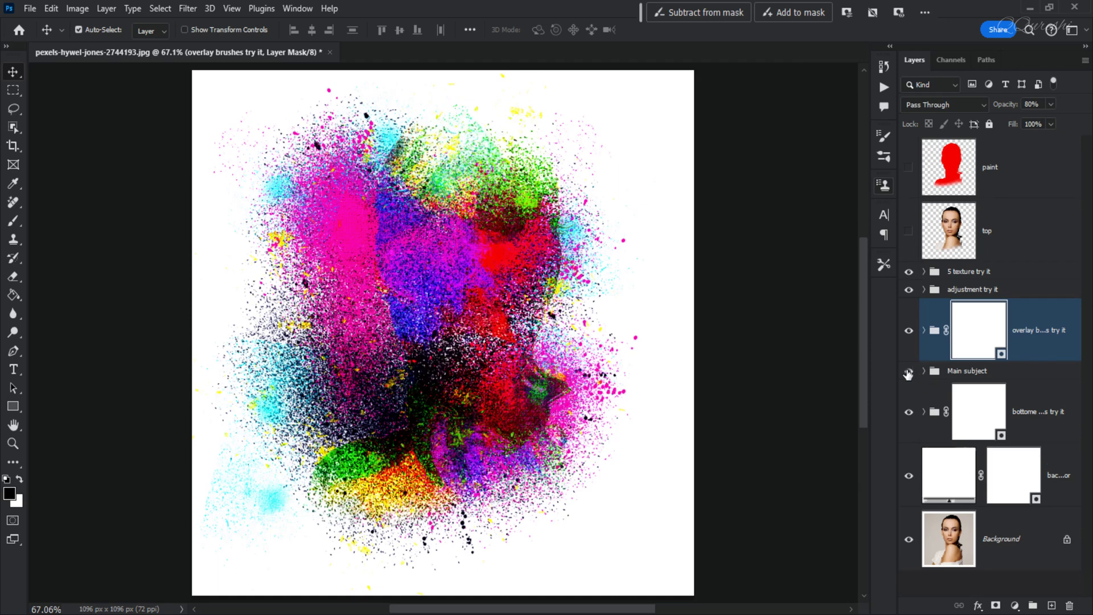
left_click(908, 372)
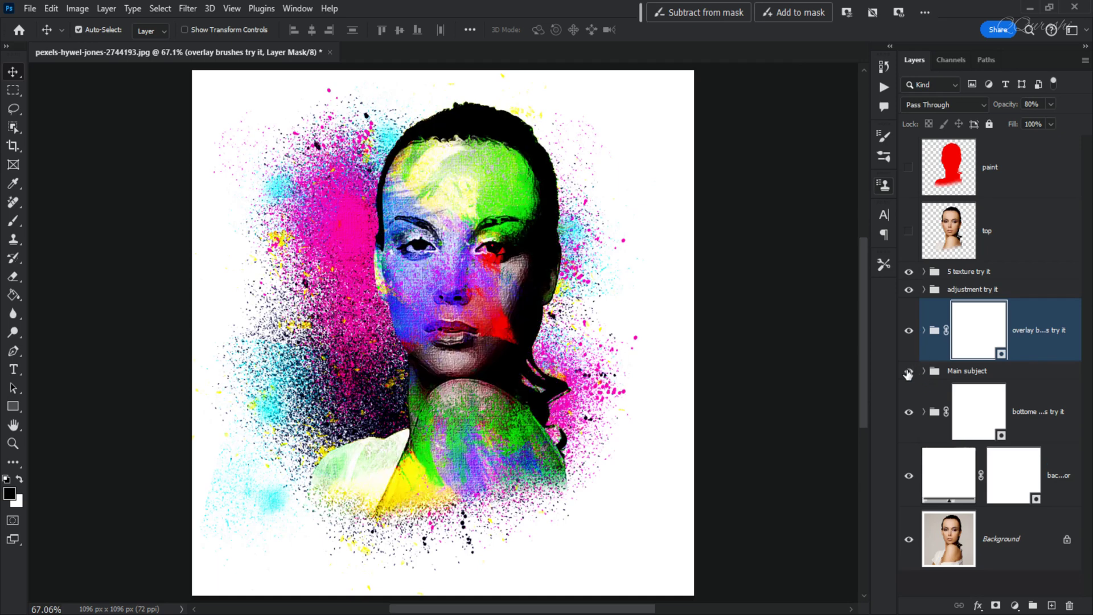
left_click(909, 413)
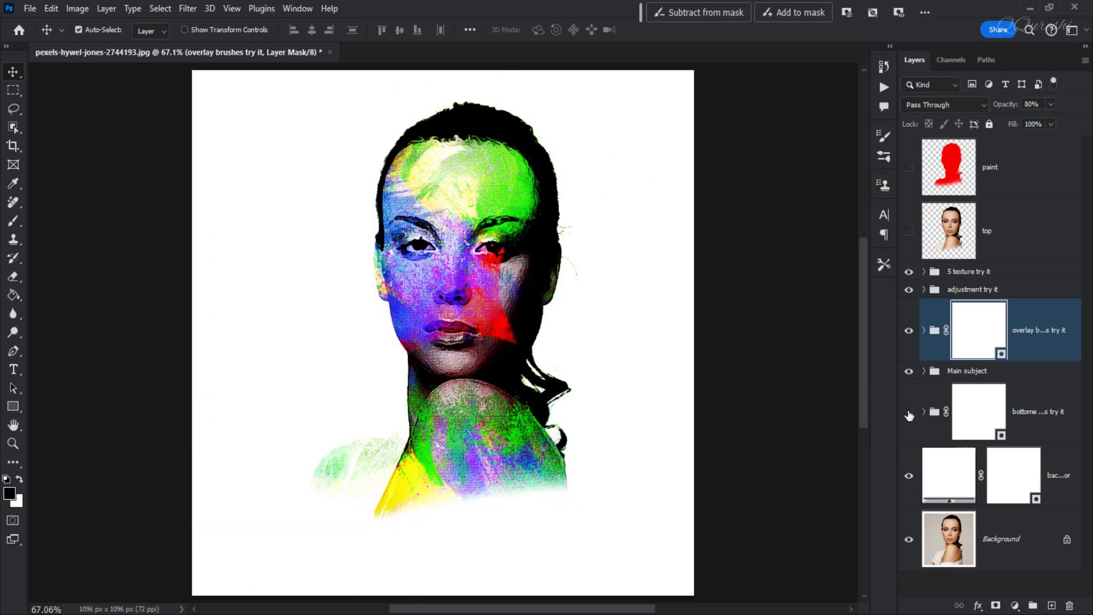
left_click(909, 413)
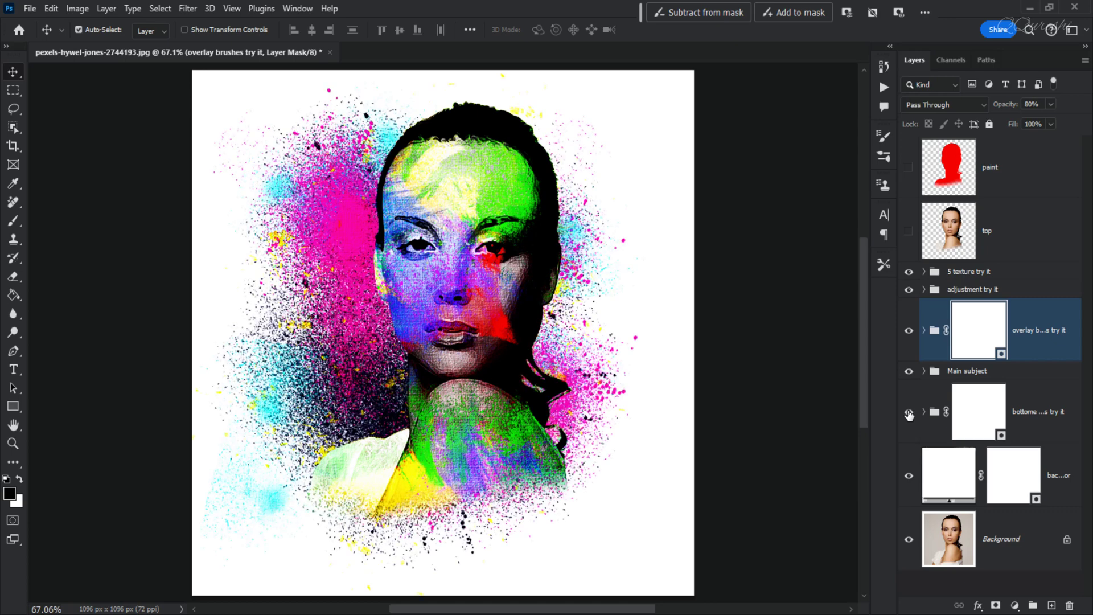
left_click(1019, 413)
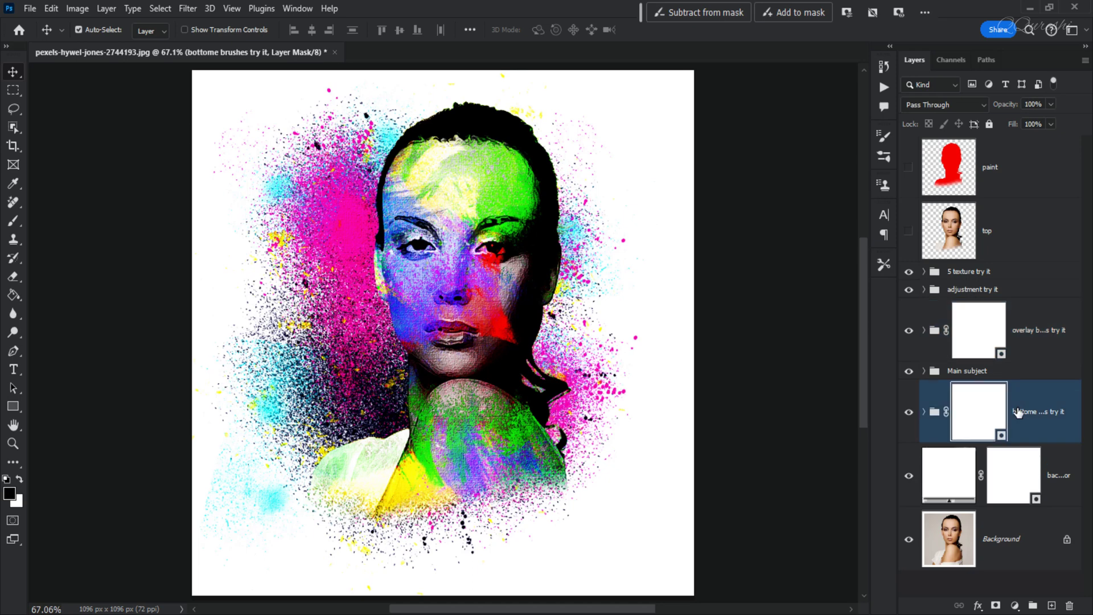
Compare the artwork with the Background layer shown alone, and inspect the effect of hiding the "overlay brushes try it" group.
left_click(909, 543, "alt")
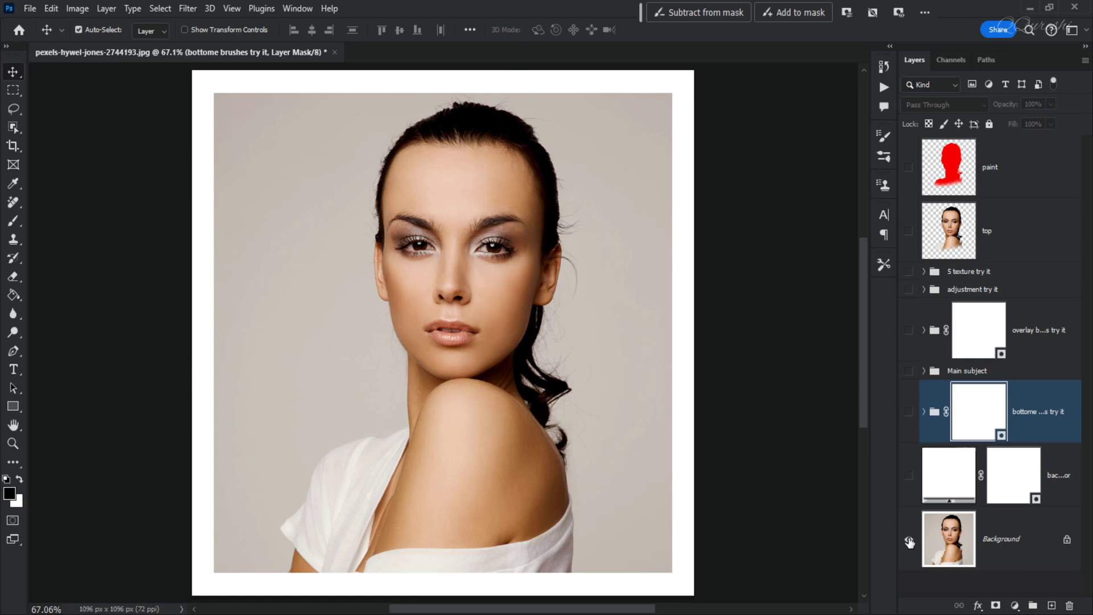
left_click(910, 542, "alt")
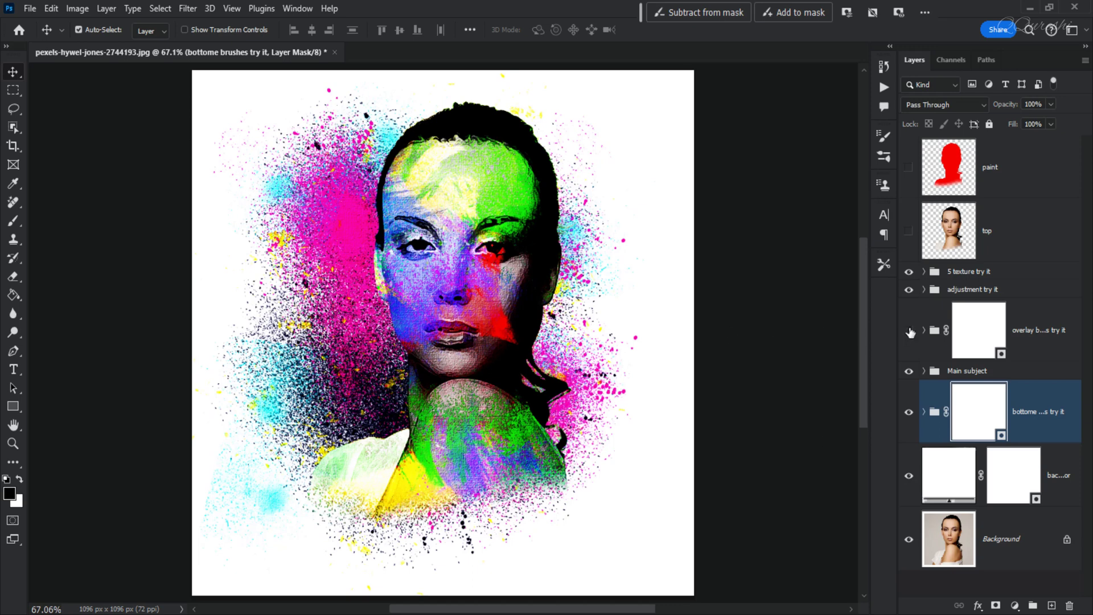
left_click(909, 331)
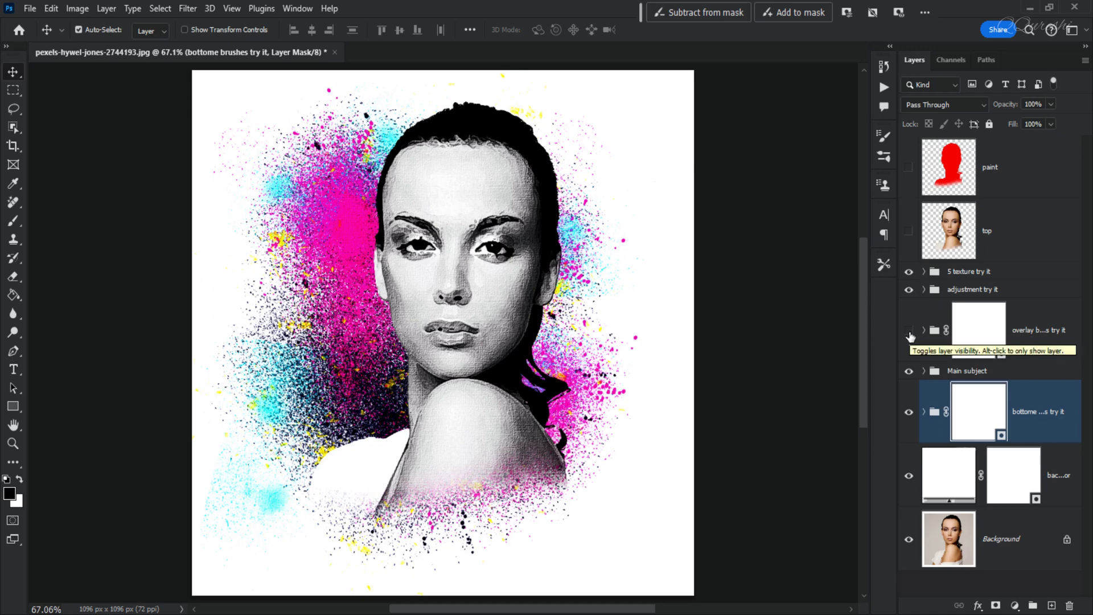
left_click(910, 331)
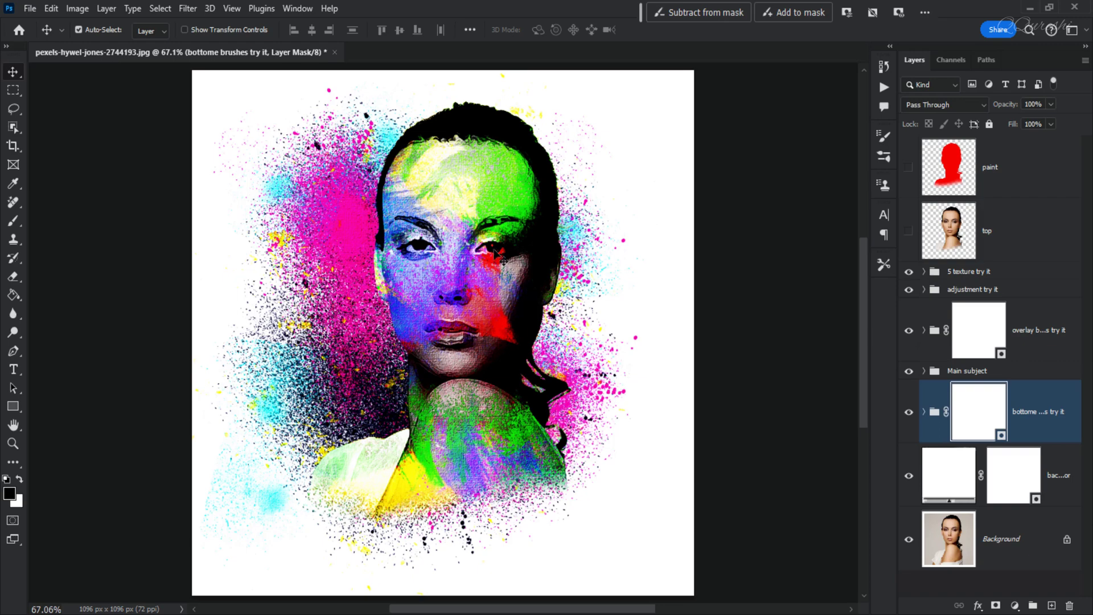
scroll(497, 255, "up", 5)
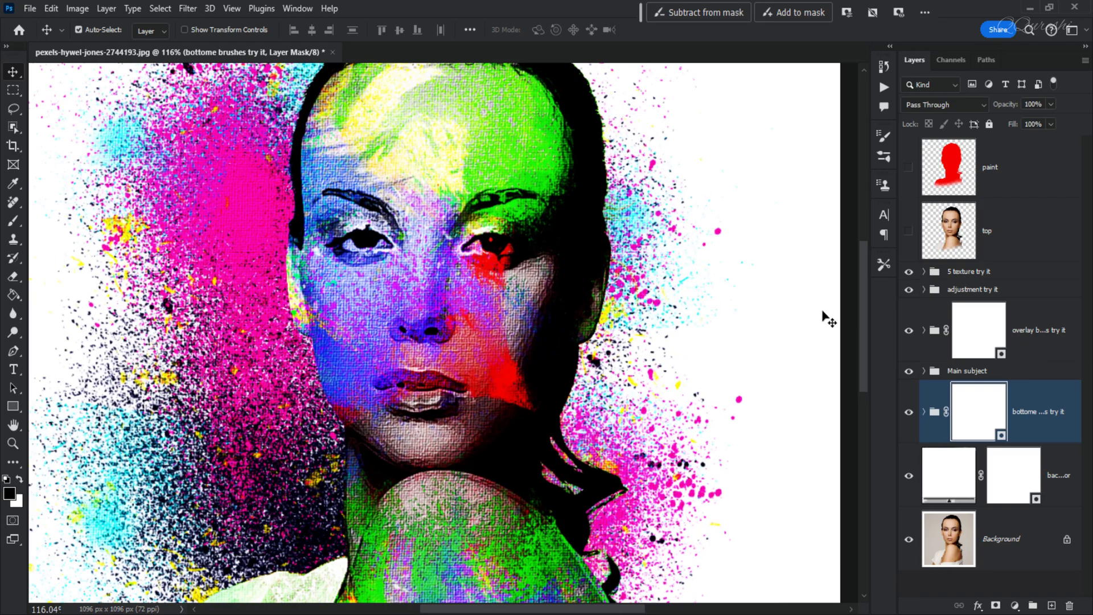
Select the layer mask of the "overlay brushes try it" group and choose the Soft Round brush from the General Brushes.
left_click(983, 331)
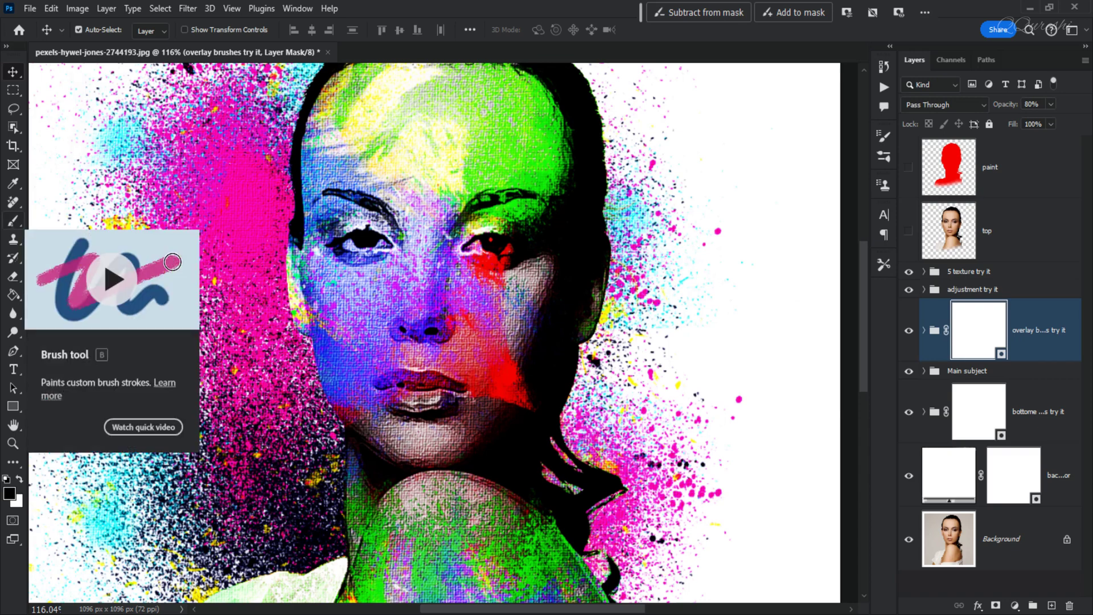
left_click(13, 221)
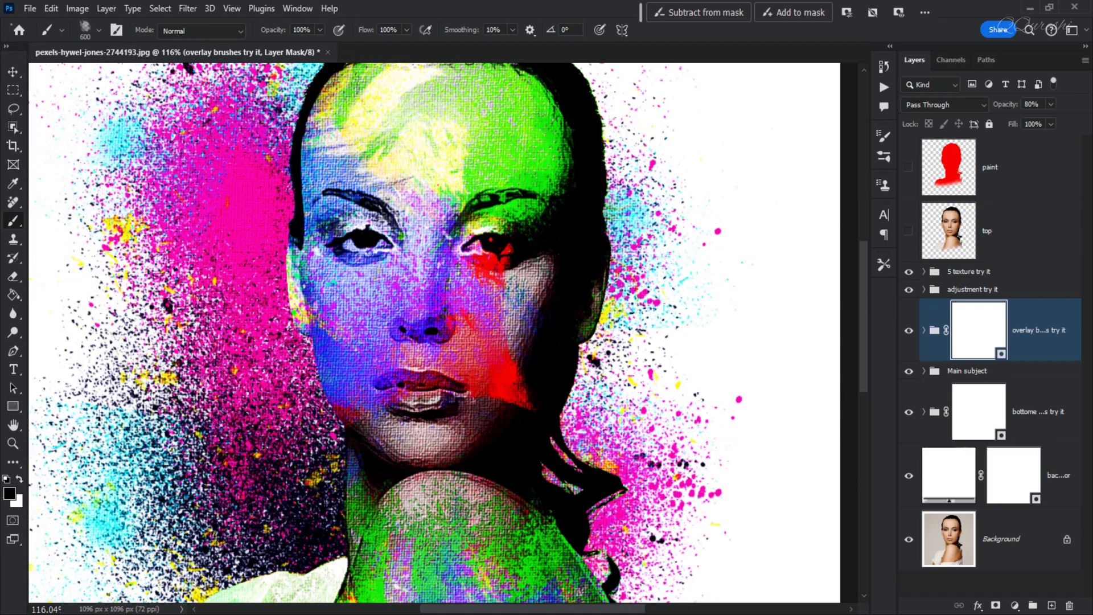
left_click(99, 31)
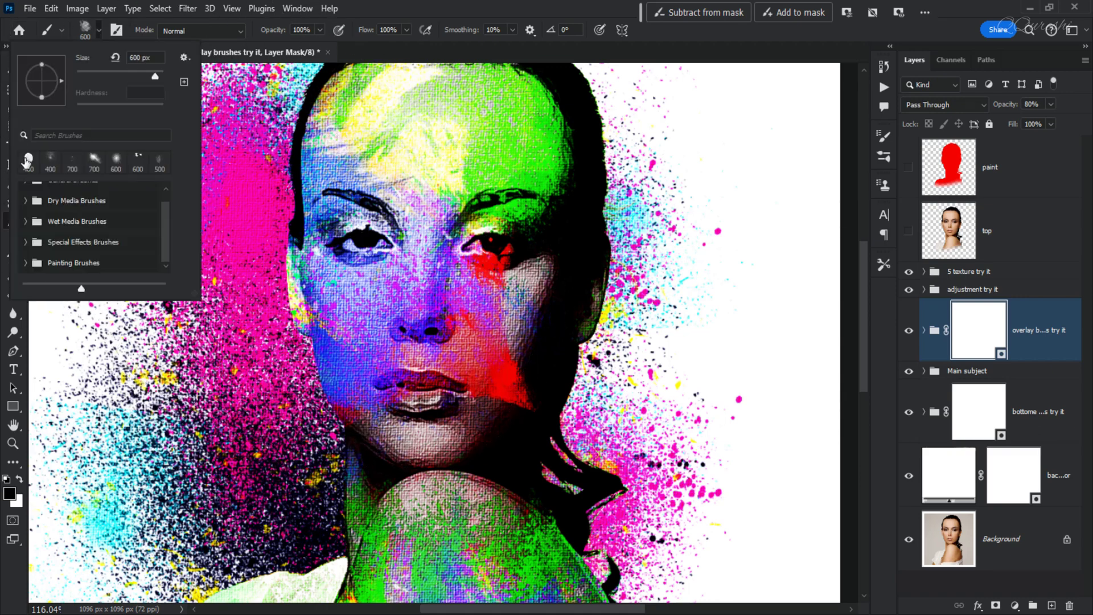
scroll(91, 227, "up", 2)
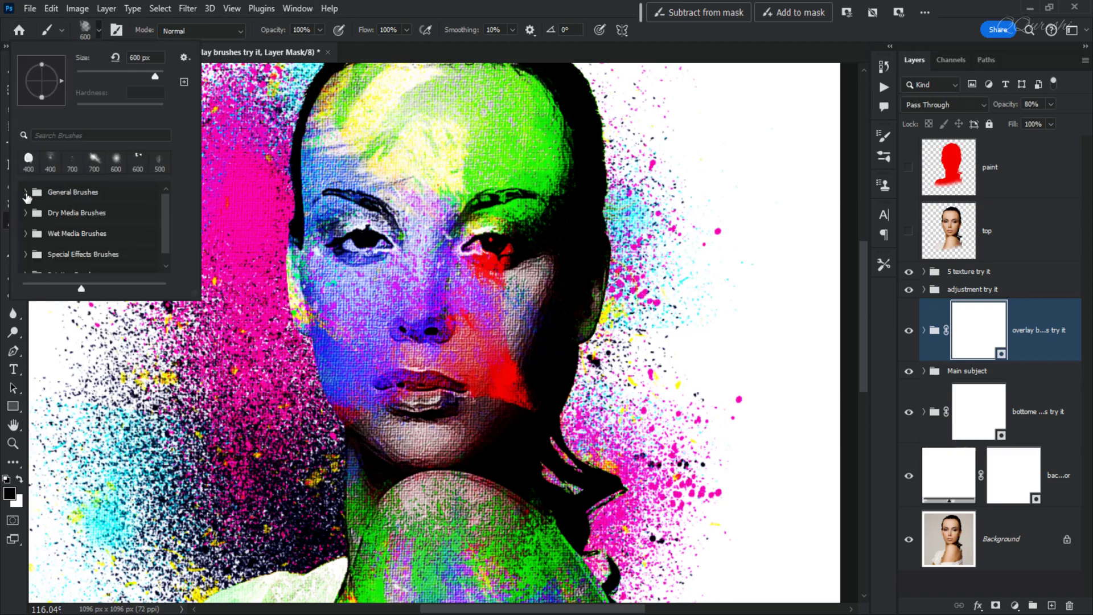
left_click(27, 193)
left_click(47, 215)
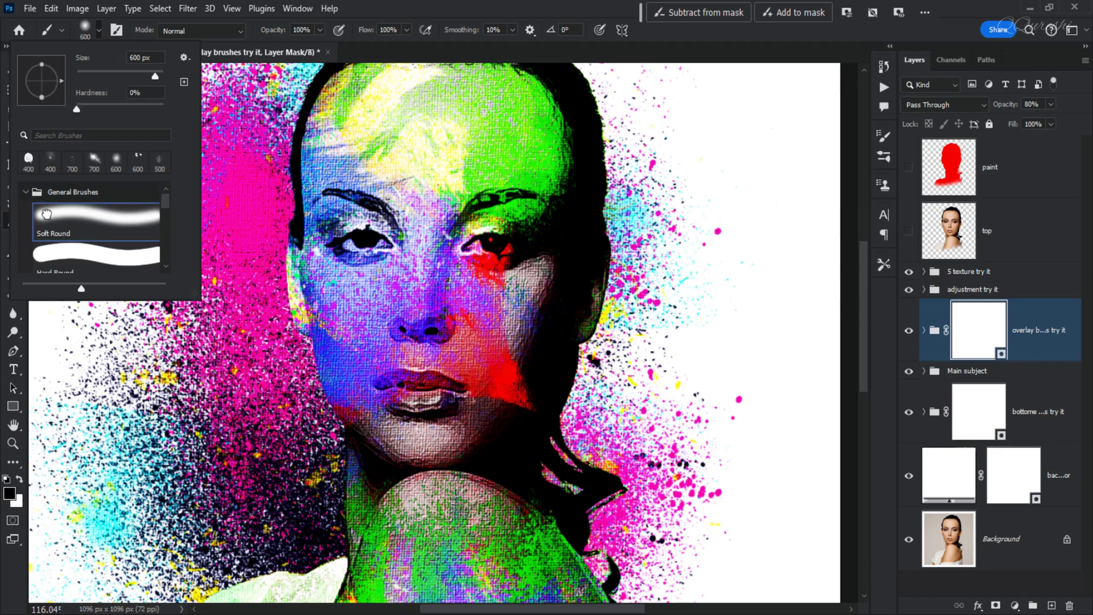
key("Return")
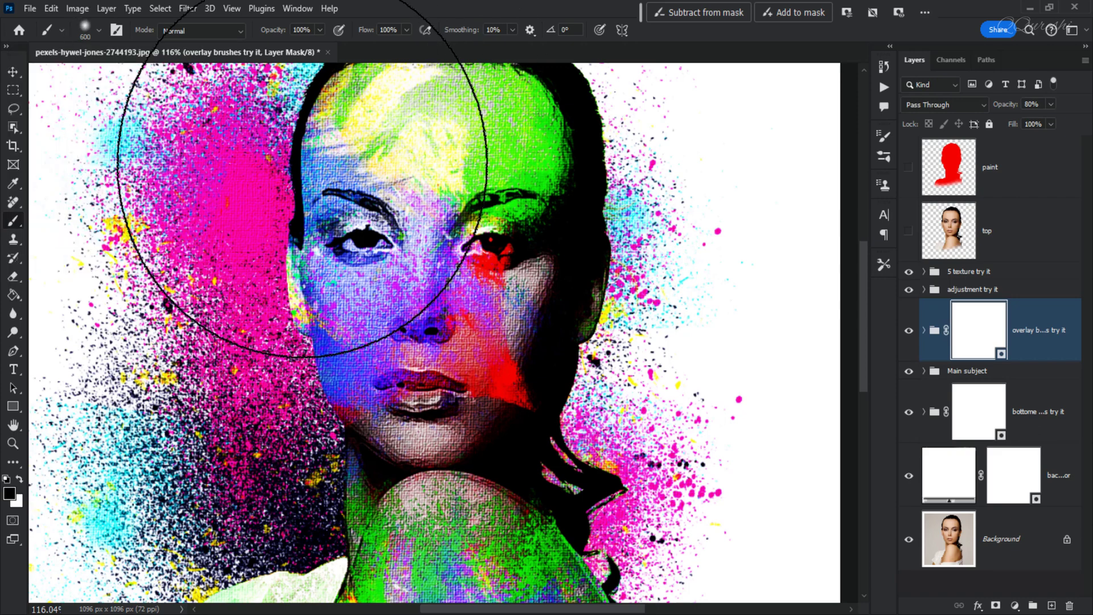
Reduce the brush size to 50 px and paint black over both eyes on the overlay brushes mask.
key("bracketleft")
key("bracketleft")
key("bracketleft")
key("bracketleft")
key("bracketleft")
key("bracketleft")
key("bracketleft")
key("bracketleft")
key("bracketleft")
key("bracketleft")
key("bracketleft")
key("bracketleft")
key("bracketleft")
key("bracketleft")
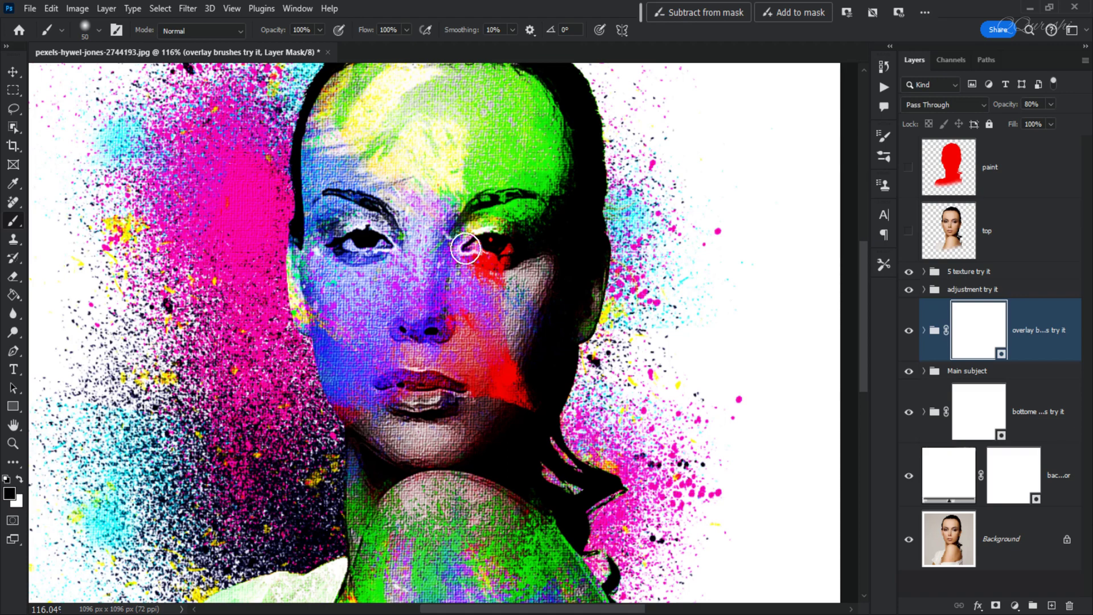
mouse_move(494, 244)
left_mouse_down()
mouse_move(512, 244)
mouse_move(472, 247)
left_mouse_up()
mouse_move(383, 242)
left_mouse_down()
mouse_move(342, 250)
mouse_move(382, 248)
left_mouse_up()
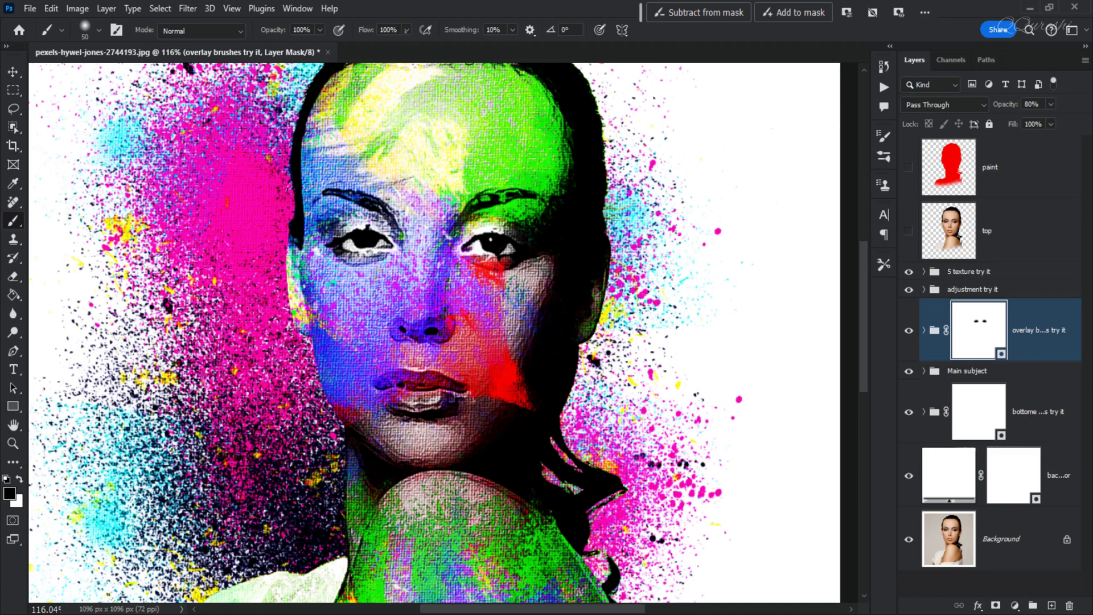
Set the brush flow to 50% and mask the overlay colour from the nose, lips and area around the eyes.
left_click_drag(397, 29, 376, 28)
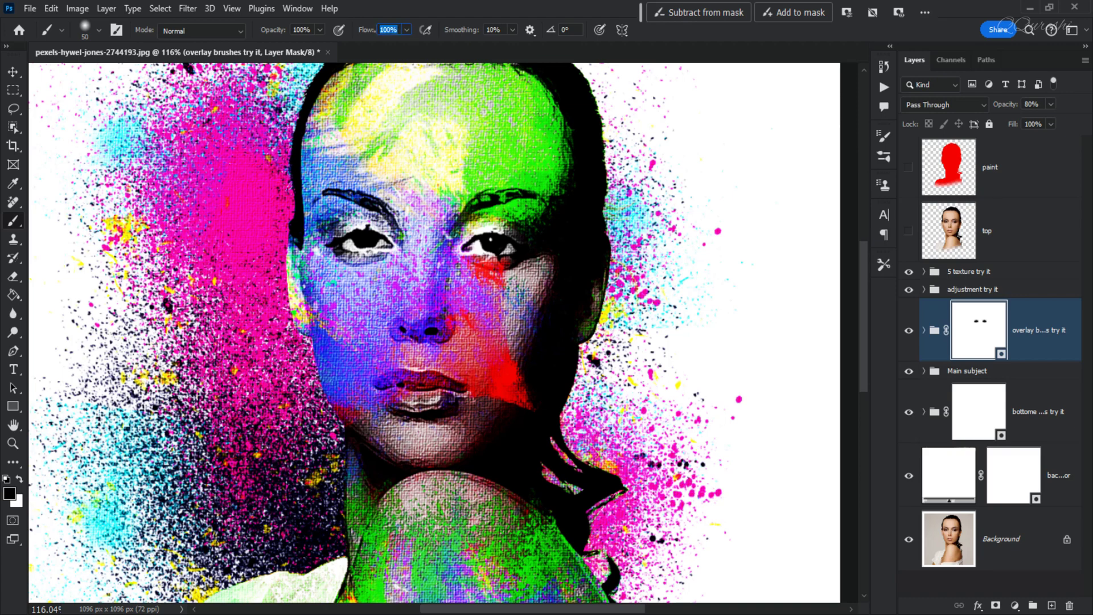
type("50")
mouse_move(403, 332)
left_mouse_down()
mouse_move(443, 328)
mouse_move(430, 313)
mouse_move(425, 223)
mouse_move(409, 327)
mouse_move(446, 331)
mouse_move(440, 241)
mouse_move(431, 325)
left_mouse_up()
mouse_move(379, 380)
left_mouse_down()
mouse_move(422, 375)
mouse_move(449, 387)
mouse_move(400, 376)
mouse_move(380, 388)
mouse_move(461, 386)
mouse_move(381, 390)
mouse_move(419, 384)
left_mouse_up()
mouse_move(497, 259)
left_mouse_down()
mouse_move(342, 251)
mouse_move(359, 258)
left_mouse_up()
Switch the foreground colour to white and paint the overlay colour back in around the eyes on the mask.
key("ctrl+0")
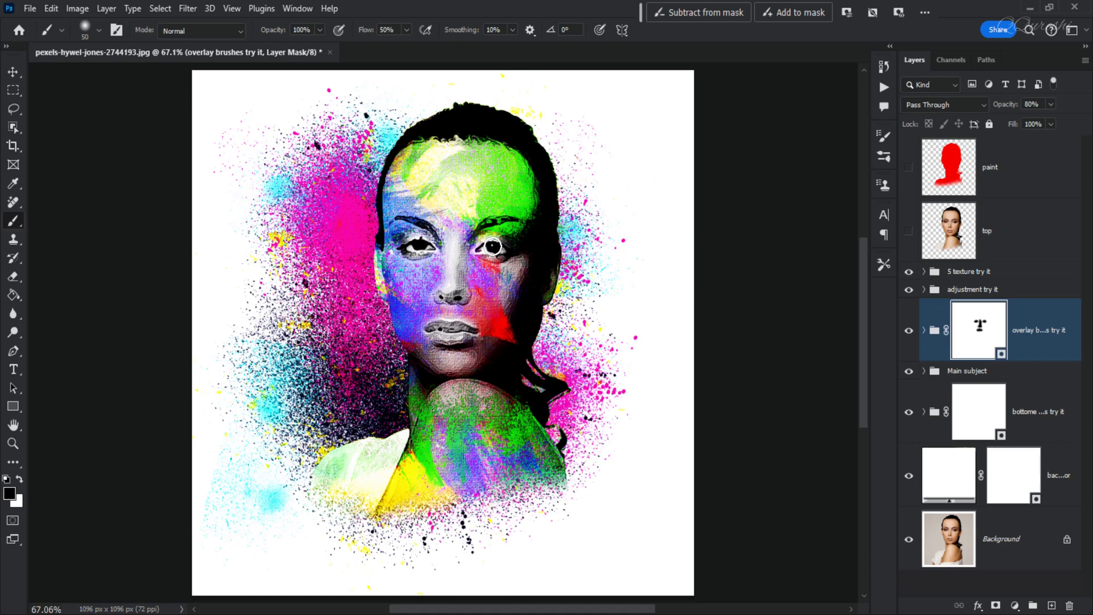
key("x")
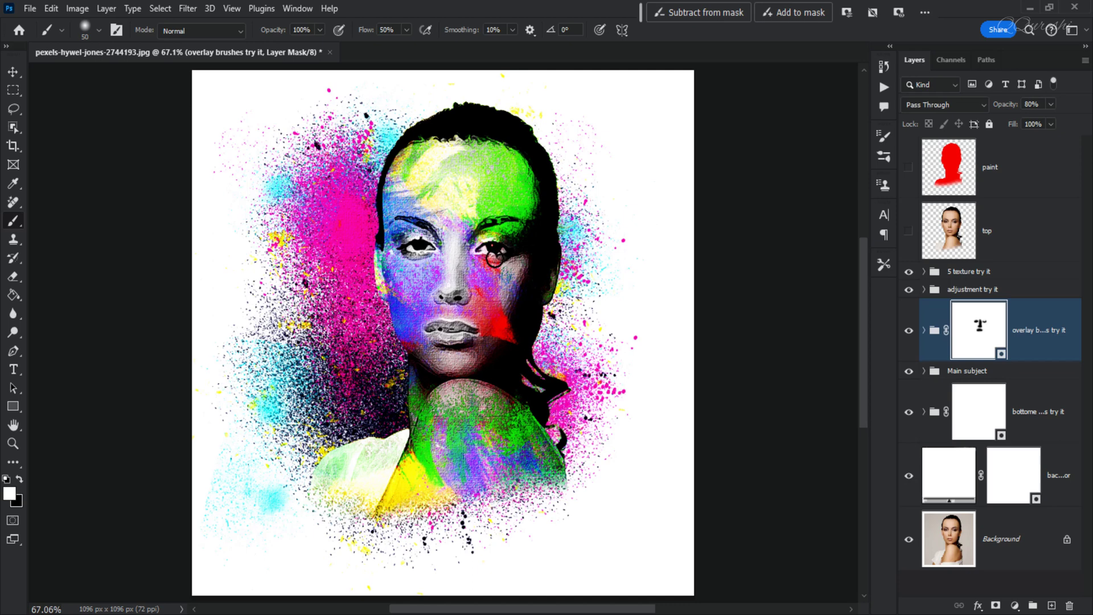
left_click_drag(401, 250, 437, 258)
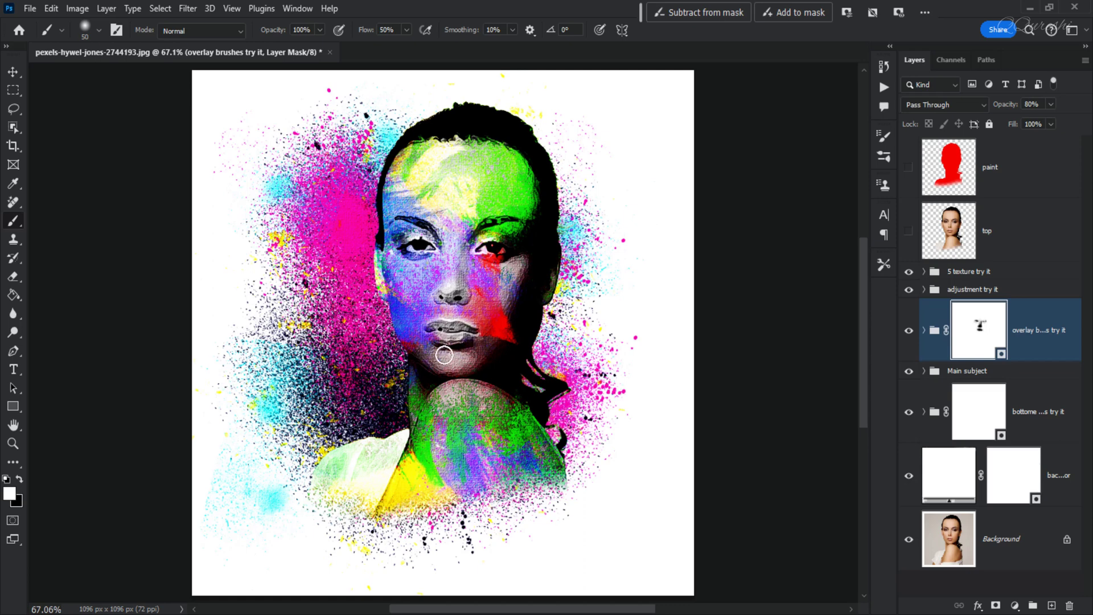
left_click(884, 88)
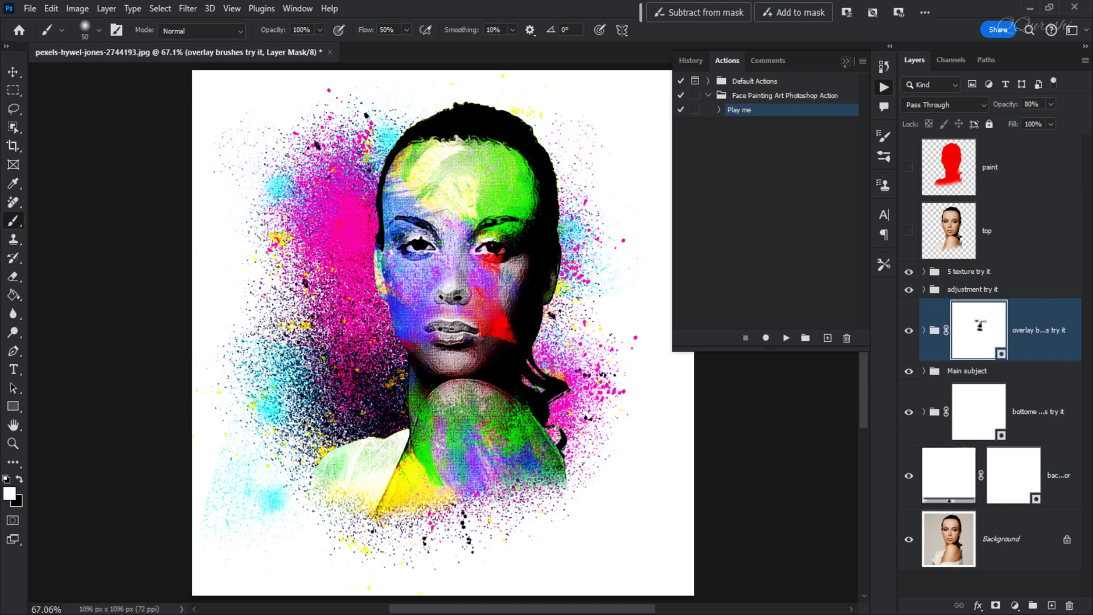
left_click(846, 61)
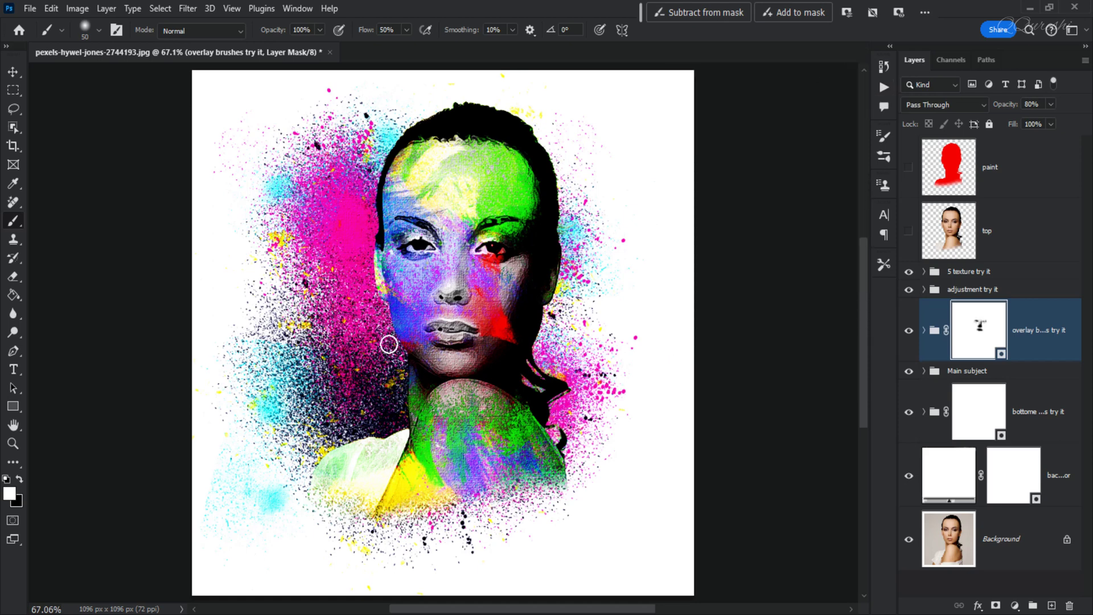